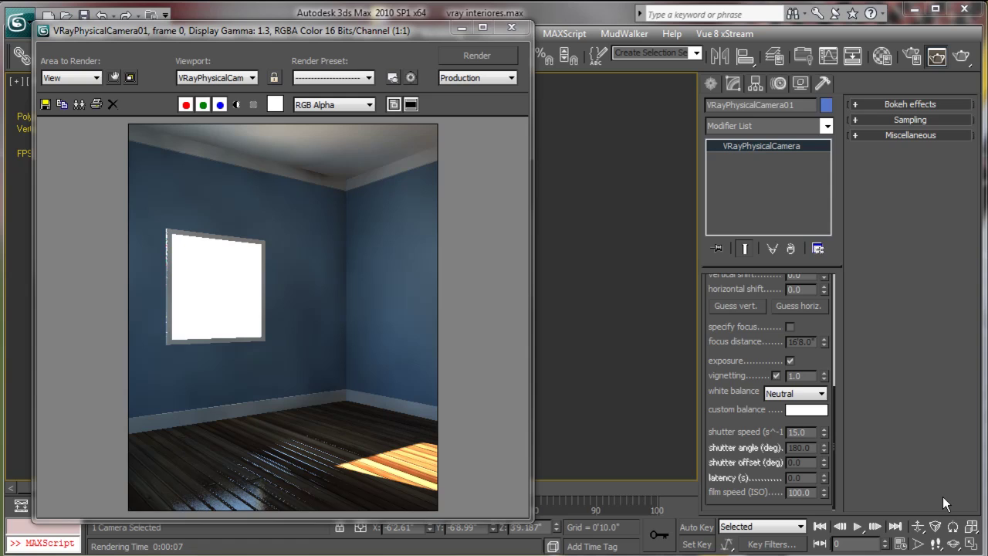
Step: Close the frame buffer and maximize the Top view, zoomed in on the room
{"action": "left_click_drag", "start_coordinate": [431, 34], "coordinate": [505, 32]}
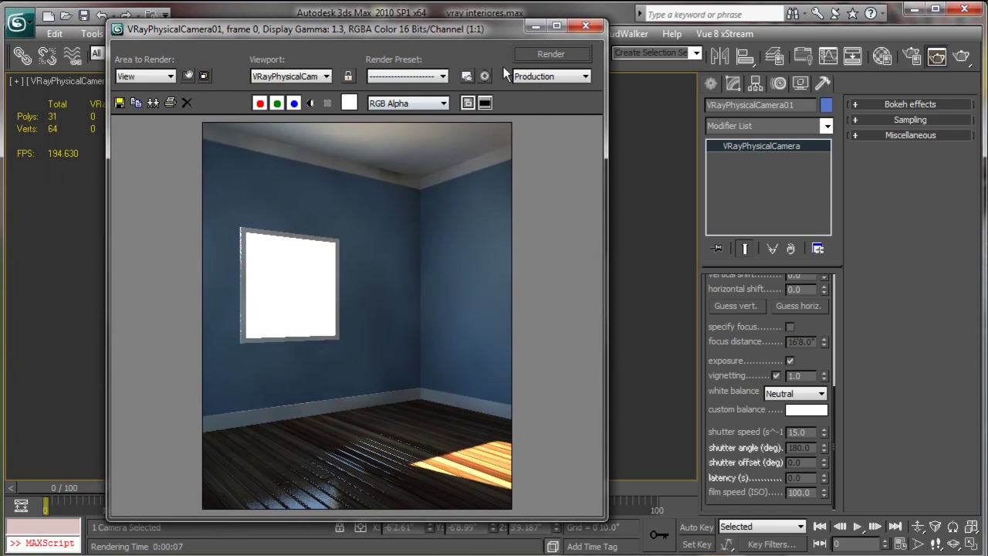
{"action": "left_click", "coordinate": [588, 27]}
{"action": "left_click", "coordinate": [278, 247]}
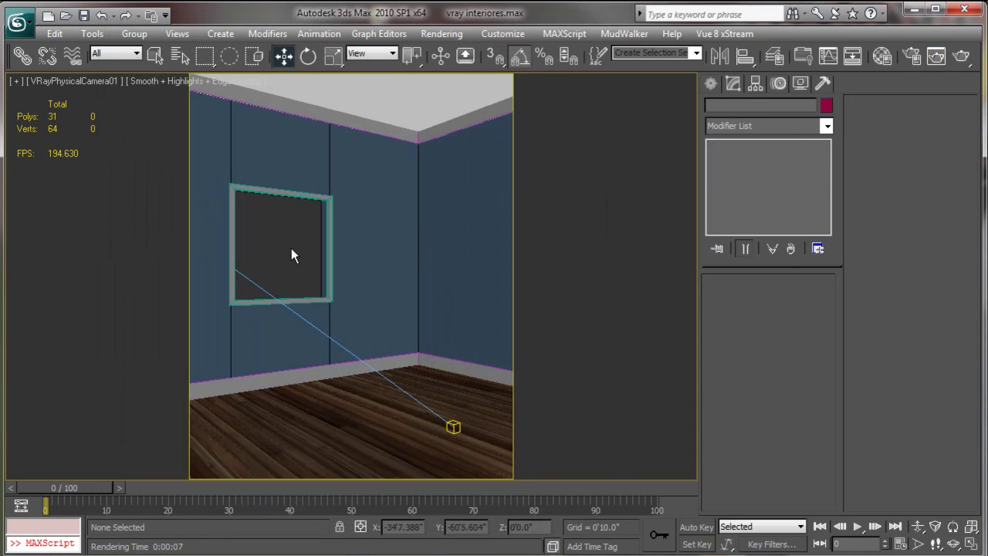
{"action": "key", "text": "alt+w"}
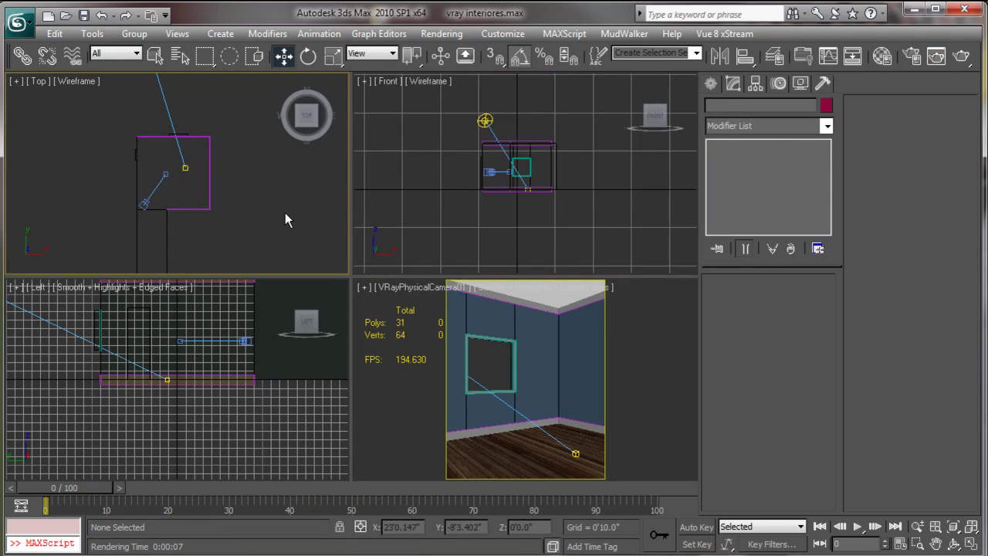
{"action": "key", "text": "alt+w"}
{"action": "middle_click_drag", "start_coordinate": [410, 261], "coordinate": [485, 323]}
{"action": "key", "text": "alt+z"}
{"action": "mouse_move", "coordinate": [414, 326]}
{"action": "left_mouse_down"}
{"action": "mouse_move", "coordinate": [440, 256]}
{"action": "mouse_move", "coordinate": [402, 249]}
{"action": "left_mouse_up"}
{"action": "right_click", "coordinate": [593, 198]}
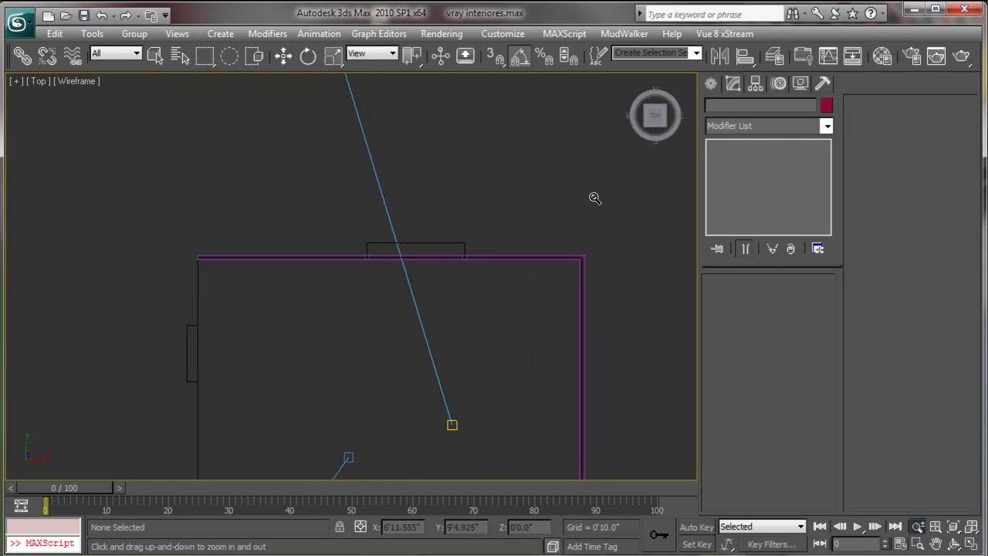
Step: Draw a VRayLight plane light over the room in the Top view
{"action": "left_click", "coordinate": [712, 87]}
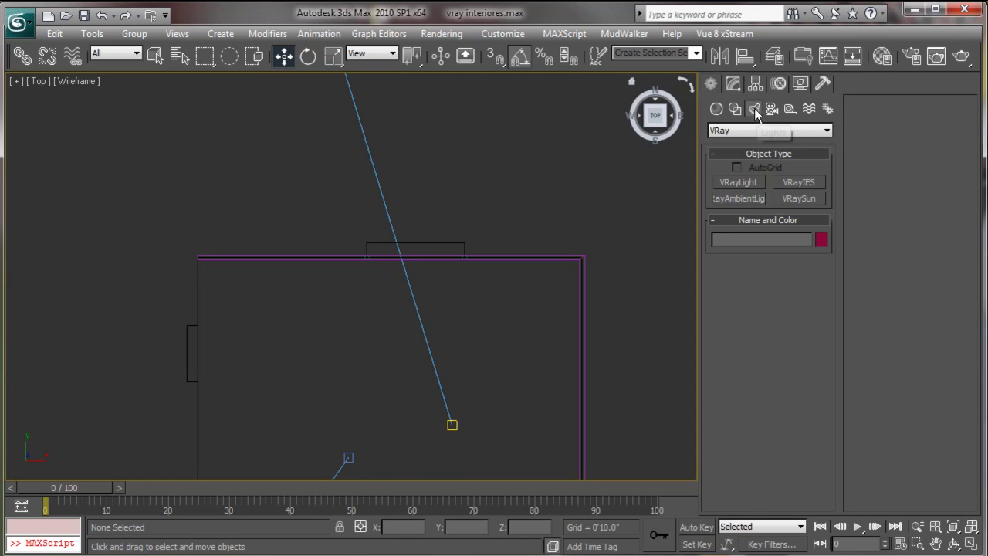
{"action": "left_click", "coordinate": [742, 182]}
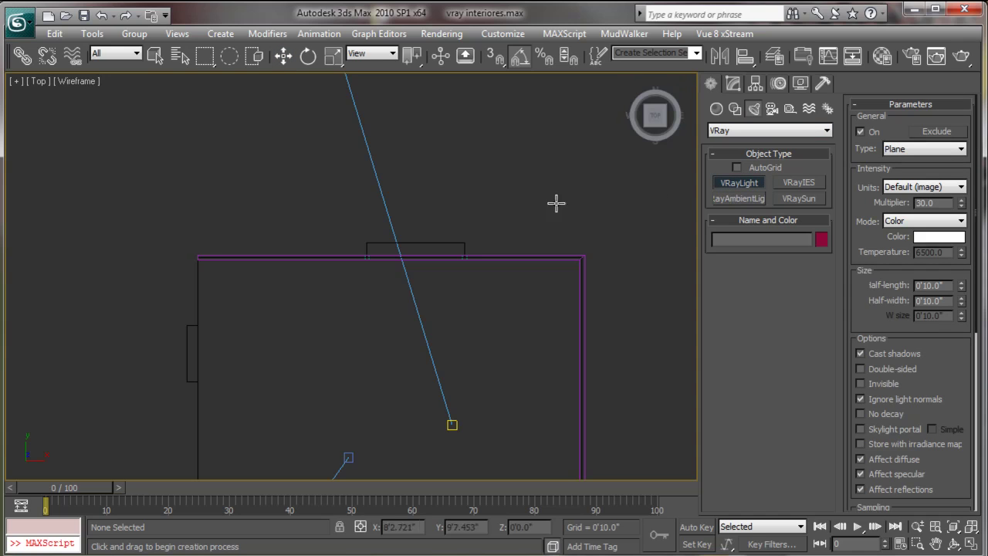
{"action": "left_click_drag", "start_coordinate": [442, 144], "coordinate": [535, 294]}
{"action": "middle_click_drag", "start_coordinate": [519, 221], "coordinate": [474, 224]}
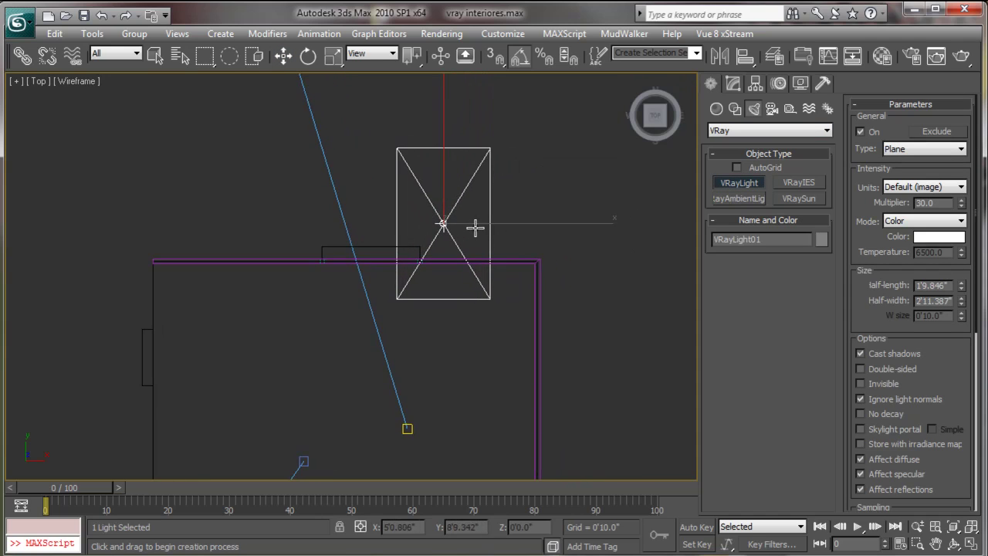
{"action": "right_click", "coordinate": [448, 197]}
Step: With angle snap on, rotate the light -90° on X and move it beside the window wall
{"action": "key", "text": "e"}
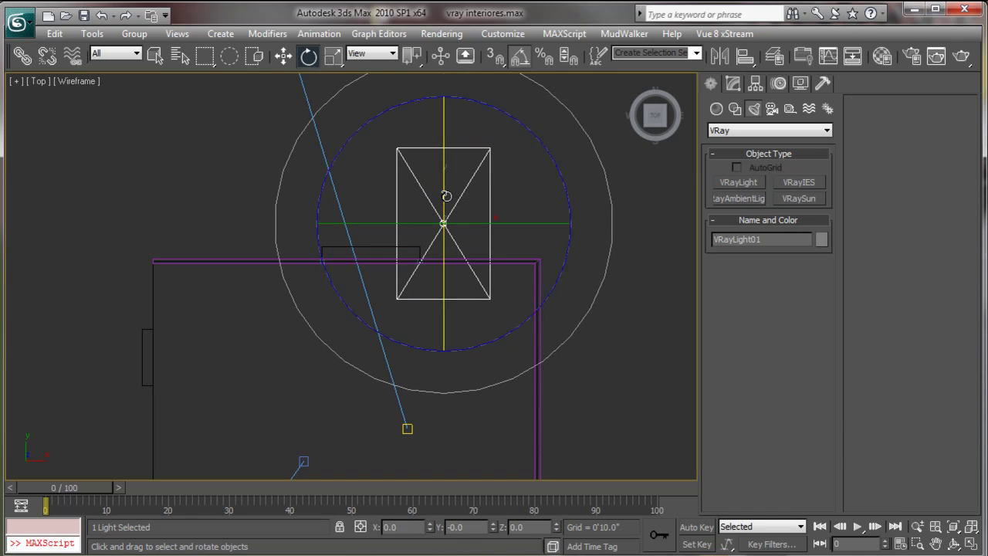
{"action": "left_click", "coordinate": [520, 55]}
{"action": "left_click_drag", "start_coordinate": [444, 185], "coordinate": [468, 129]}
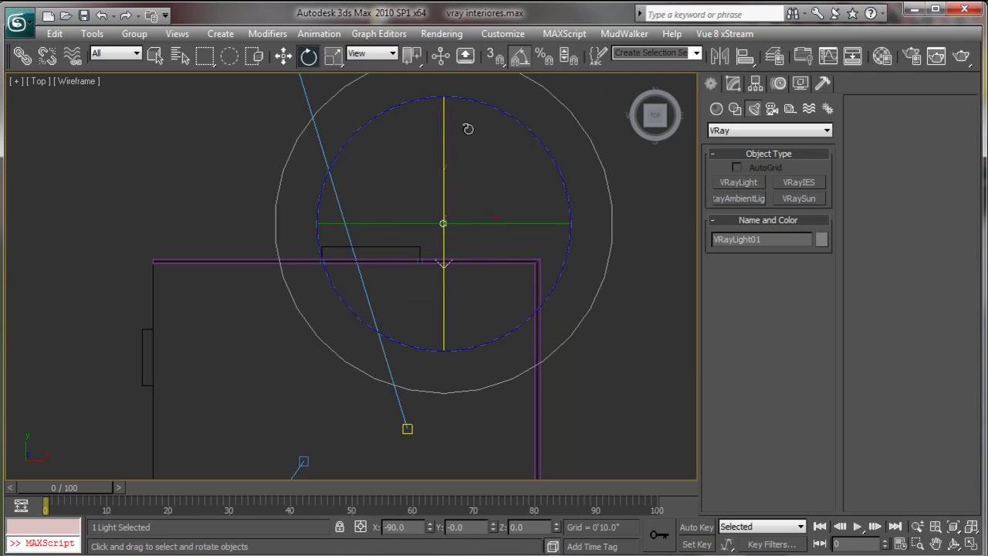
{"action": "key", "text": "w"}
{"action": "left_click_drag", "start_coordinate": [500, 185], "coordinate": [427, 200]}
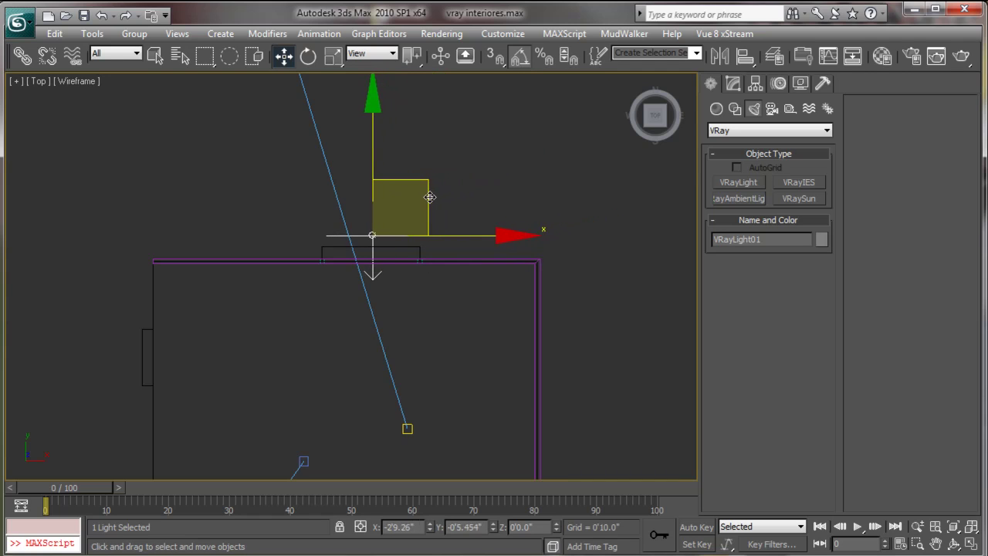
Step: In a maximized Perspective view, raise VRayLight01 along Z to window height
{"action": "key", "text": "alt+w"}
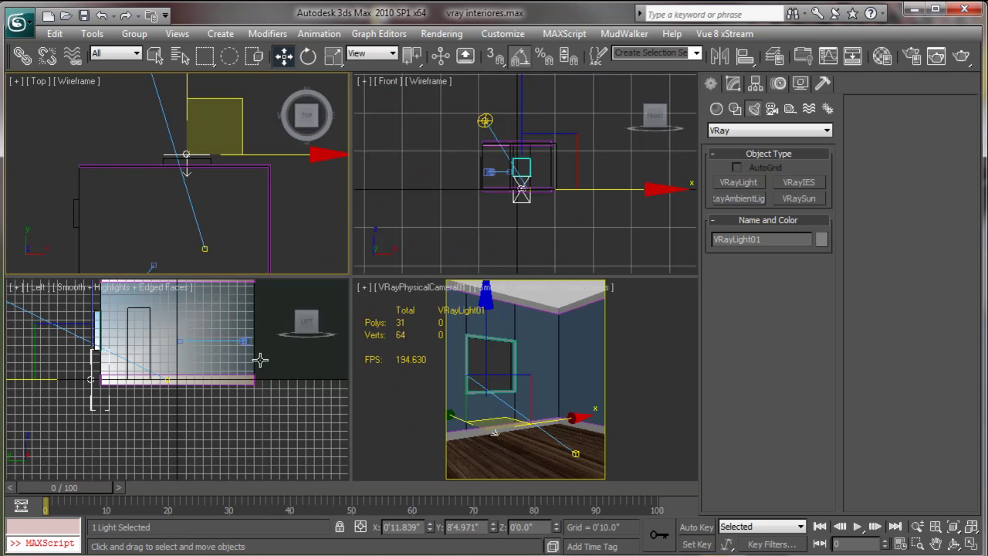
{"action": "scroll", "coordinate": [270, 352], "scroll_direction": "up", "scroll_amount": 3}
{"action": "key", "text": "alt+w"}
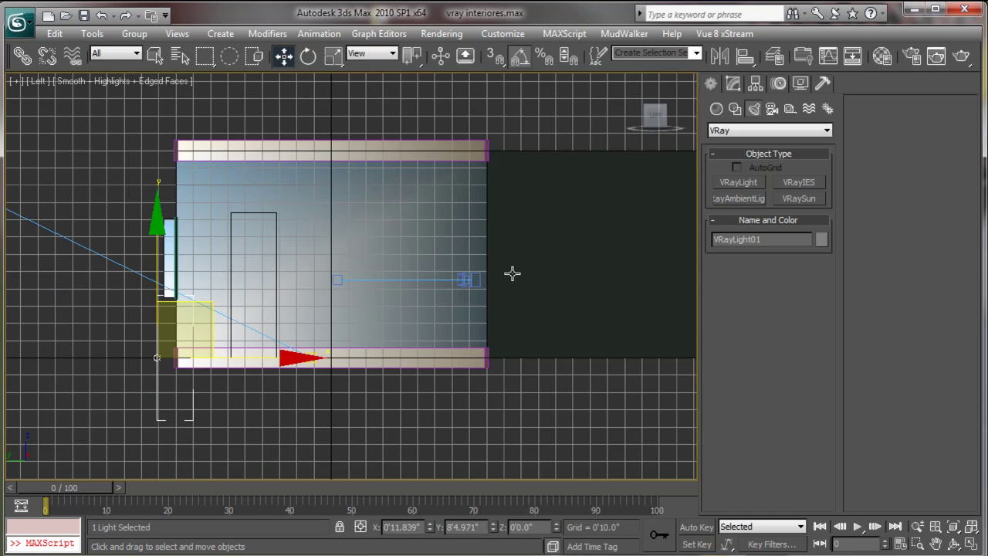
{"action": "middle_click_drag", "start_coordinate": [512, 273], "coordinate": [465, 295]}
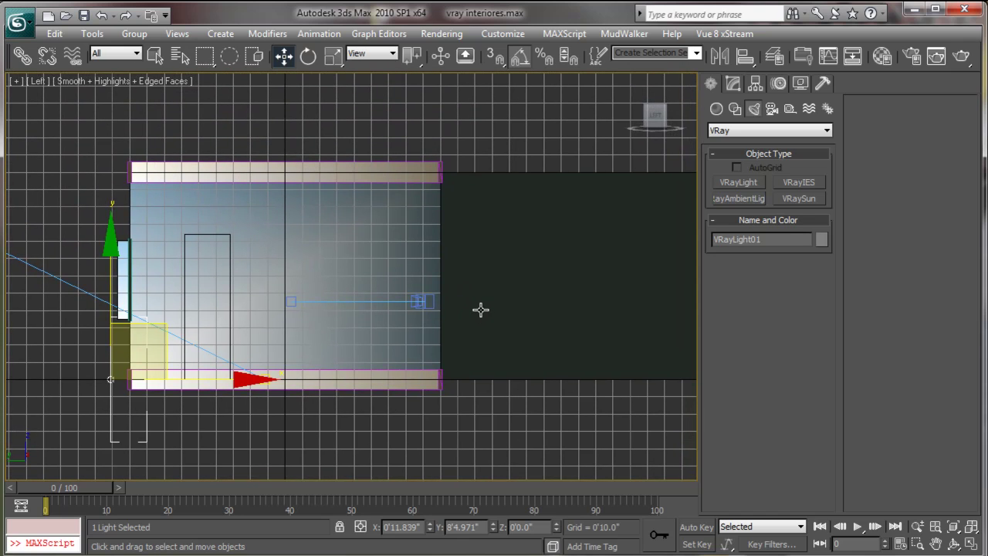
{"action": "key", "text": "p"}
{"action": "mouse_move", "coordinate": [355, 309]}
{"action": "middle_mouse_down", "text": "alt"}
{"action": "mouse_move", "coordinate": [505, 293]}
{"action": "mouse_move", "coordinate": [342, 331]}
{"action": "mouse_move", "coordinate": [445, 341]}
{"action": "middle_mouse_up", "text": "alt"}
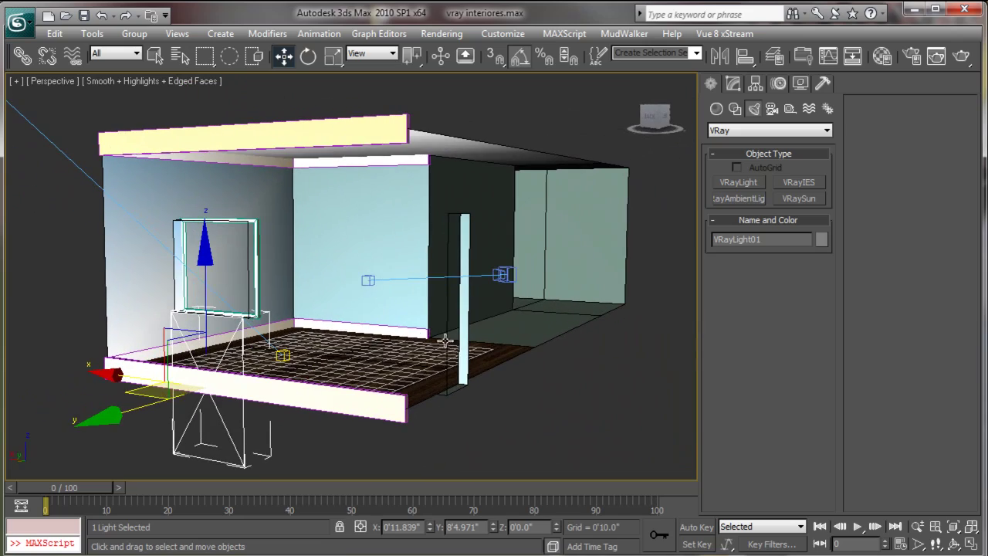
{"action": "left_click_drag", "start_coordinate": [205, 295], "coordinate": [232, 197]}
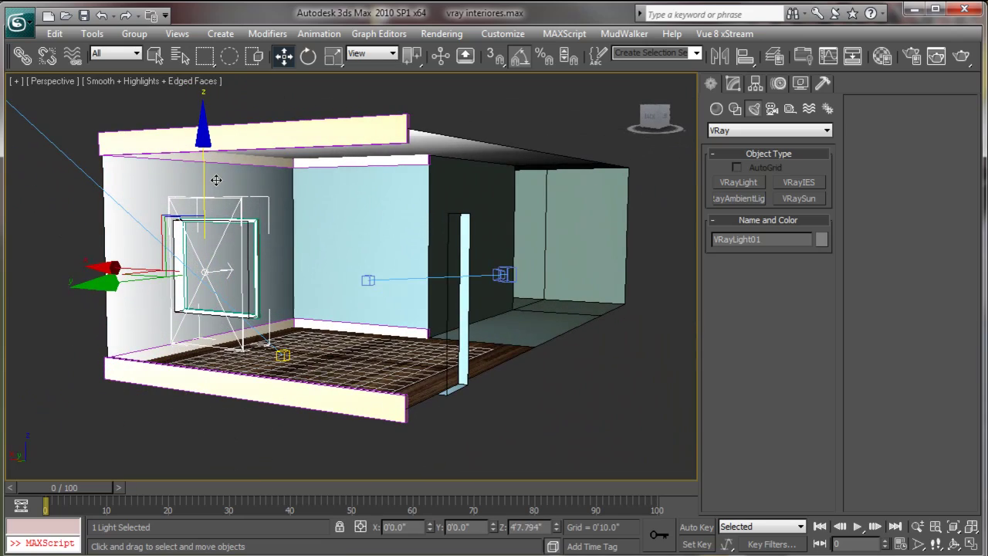
Step: Scale VRayLight01 so it covers the window opening
{"action": "mouse_move", "coordinate": [298, 270]}
{"action": "middle_mouse_down", "text": "alt"}
{"action": "mouse_move", "coordinate": [424, 291]}
{"action": "mouse_move", "coordinate": [378, 316]}
{"action": "mouse_move", "coordinate": [445, 313]}
{"action": "mouse_move", "coordinate": [408, 287]}
{"action": "middle_mouse_up", "text": "alt"}
{"action": "scroll", "coordinate": [445, 313], "scroll_direction": "up", "scroll_amount": 3}
{"action": "scroll", "coordinate": [440, 301], "scroll_direction": "up", "scroll_amount": 3}
{"action": "key", "text": "r"}
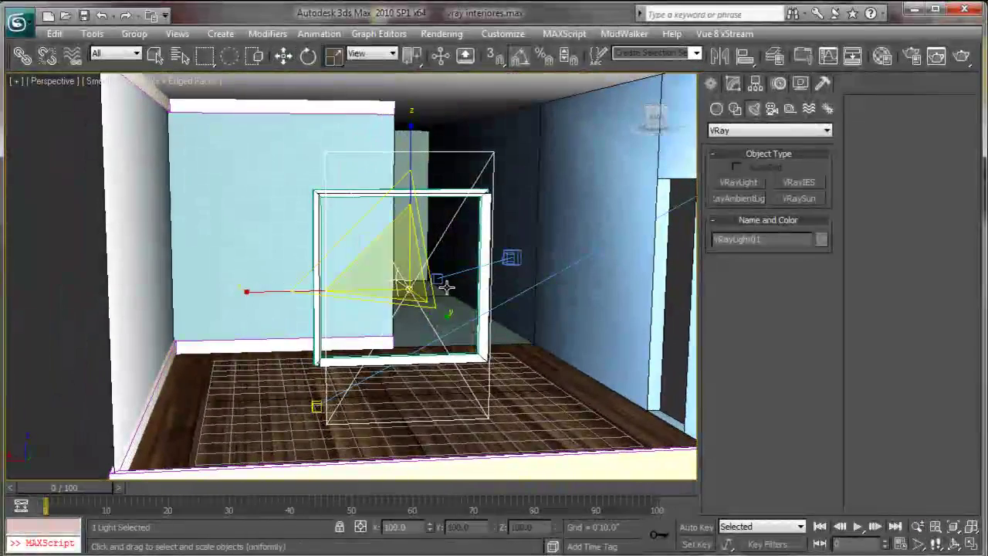
{"action": "mouse_move", "coordinate": [405, 287]}
{"action": "left_mouse_down"}
{"action": "mouse_move", "coordinate": [421, 288]}
{"action": "mouse_move", "coordinate": [398, 292]}
{"action": "left_mouse_up"}
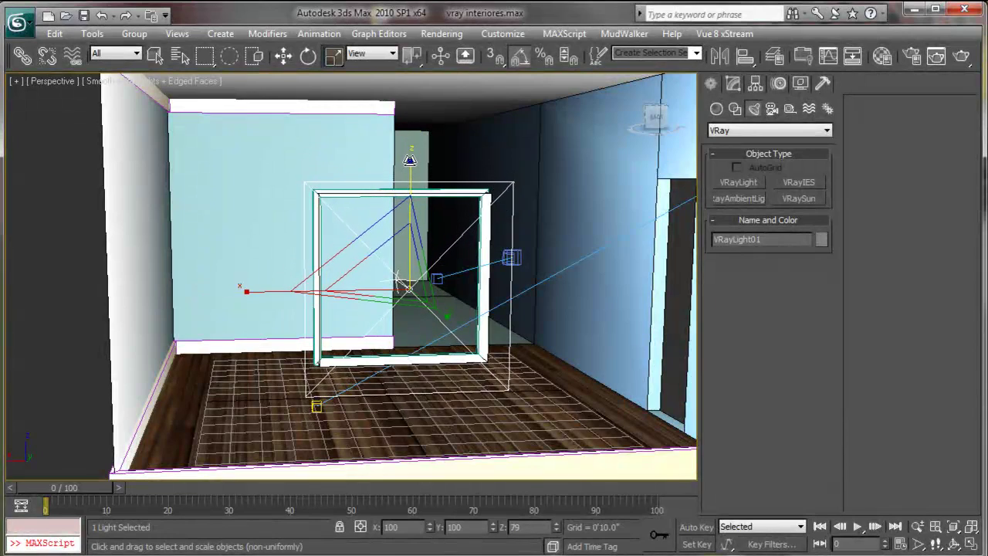
{"action": "key", "text": "w"}
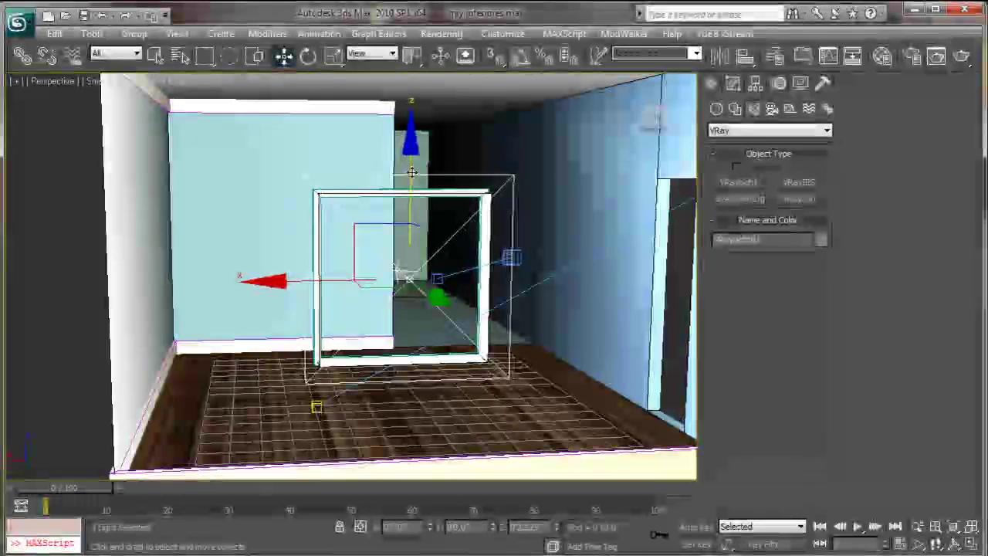
Step: Orbit around the window to check the light's placement
{"action": "middle_click_drag", "start_coordinate": [444, 210], "coordinate": [671, 211], "text": "alt"}
{"action": "mouse_move", "coordinate": [463, 293]}
{"action": "middle_mouse_down", "text": "alt"}
{"action": "mouse_move", "coordinate": [563, 291]}
{"action": "mouse_move", "coordinate": [533, 289]}
{"action": "middle_mouse_up", "text": "alt"}
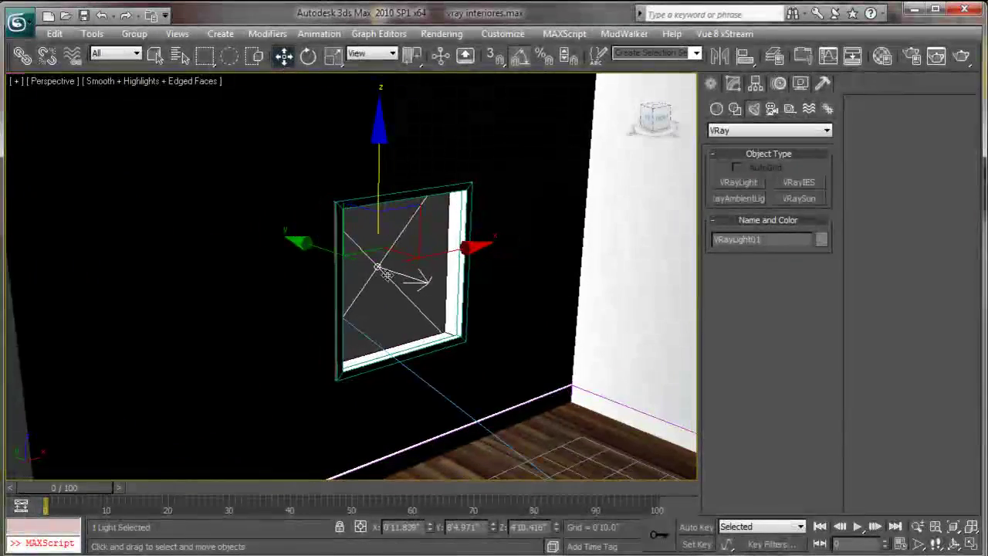
{"action": "mouse_move", "coordinate": [384, 313]}
{"action": "middle_mouse_down"}
{"action": "mouse_move", "coordinate": [379, 284]}
{"action": "mouse_move", "coordinate": [410, 310]}
{"action": "mouse_move", "coordinate": [480, 308]}
{"action": "mouse_move", "coordinate": [452, 304]}
{"action": "middle_mouse_up"}
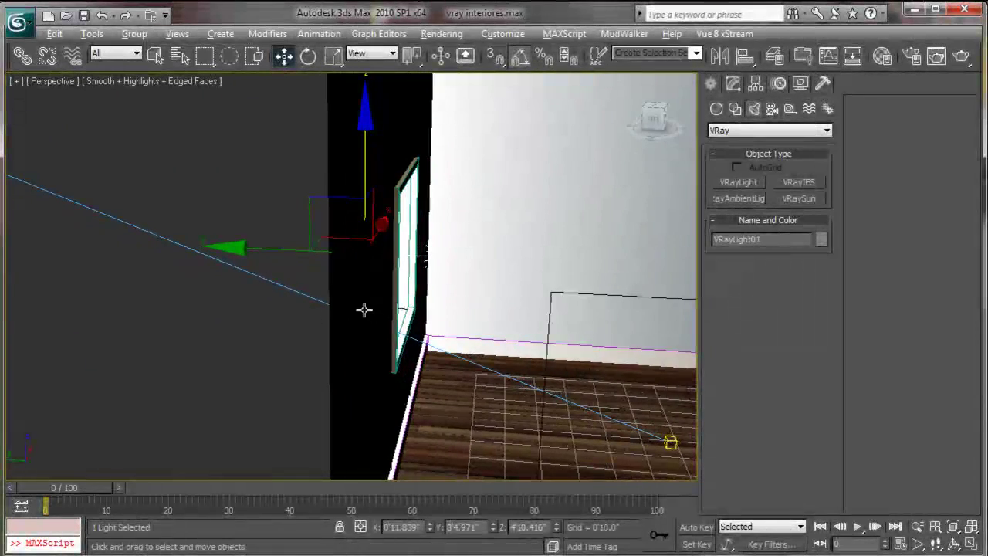
{"action": "mouse_move", "coordinate": [364, 310]}
{"action": "middle_mouse_down", "text": "alt"}
{"action": "mouse_move", "coordinate": [478, 188]}
{"action": "mouse_move", "coordinate": [281, 264]}
{"action": "mouse_move", "coordinate": [238, 247]}
{"action": "mouse_move", "coordinate": [269, 258]}
{"action": "middle_mouse_up", "text": "alt"}
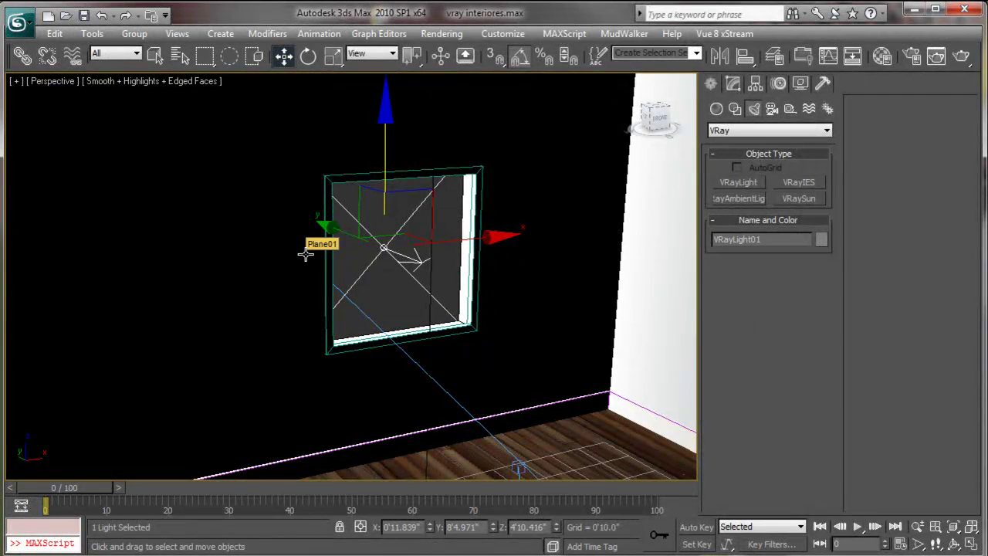
{"action": "mouse_move", "coordinate": [416, 285]}
{"action": "middle_mouse_down", "text": "alt"}
{"action": "mouse_move", "coordinate": [360, 276]}
{"action": "mouse_move", "coordinate": [379, 286]}
{"action": "middle_mouse_up", "text": "alt"}
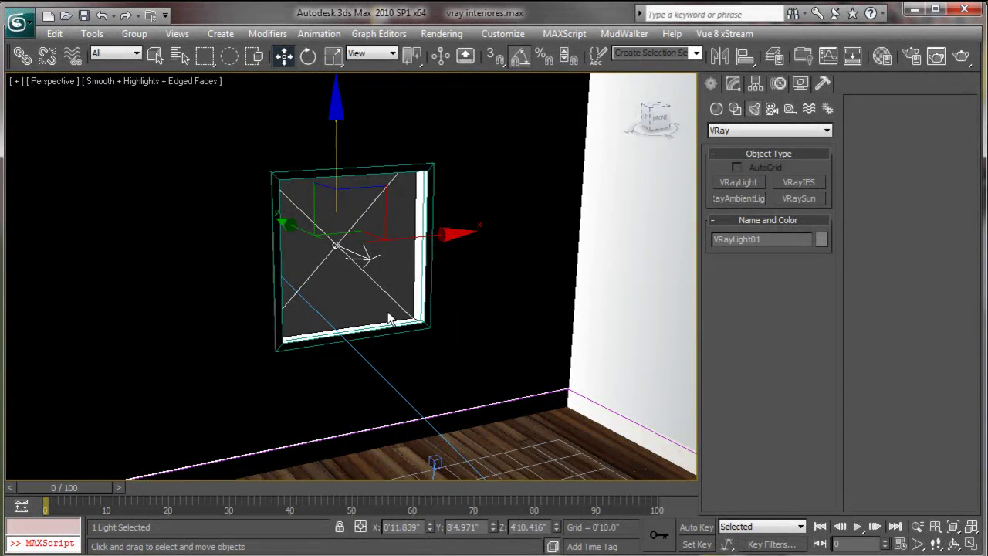
{"action": "middle_click_drag", "start_coordinate": [397, 305], "coordinate": [386, 260], "text": "alt"}
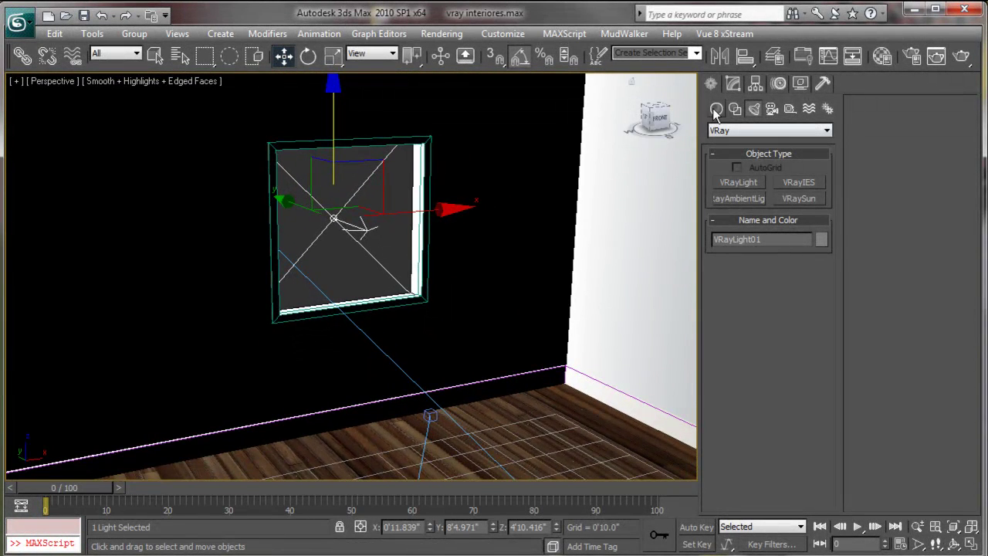
Step: Turn on the Invisible option in VRayLight01's parameters
{"action": "left_click", "coordinate": [733, 84]}
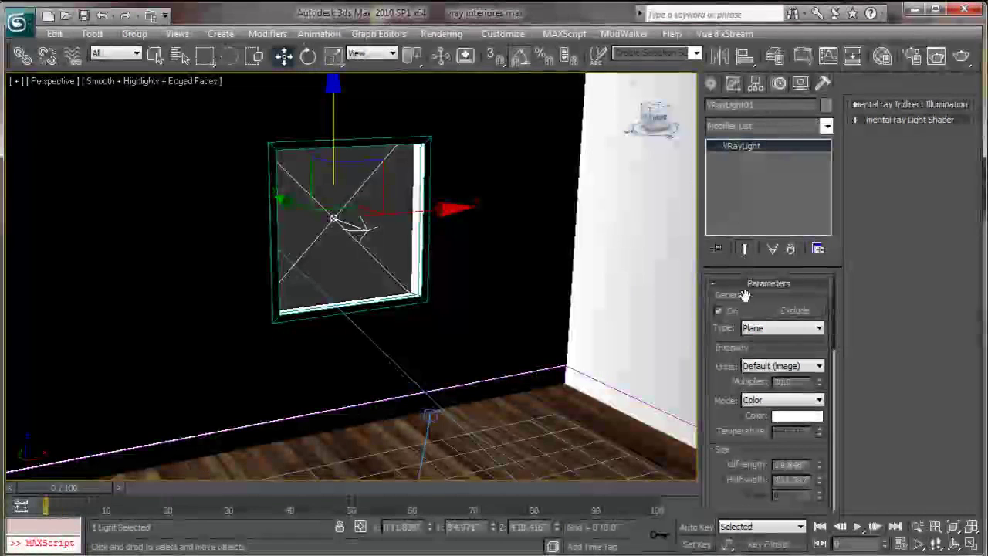
{"action": "scroll", "coordinate": [827, 349], "scroll_direction": "down", "scroll_amount": 2}
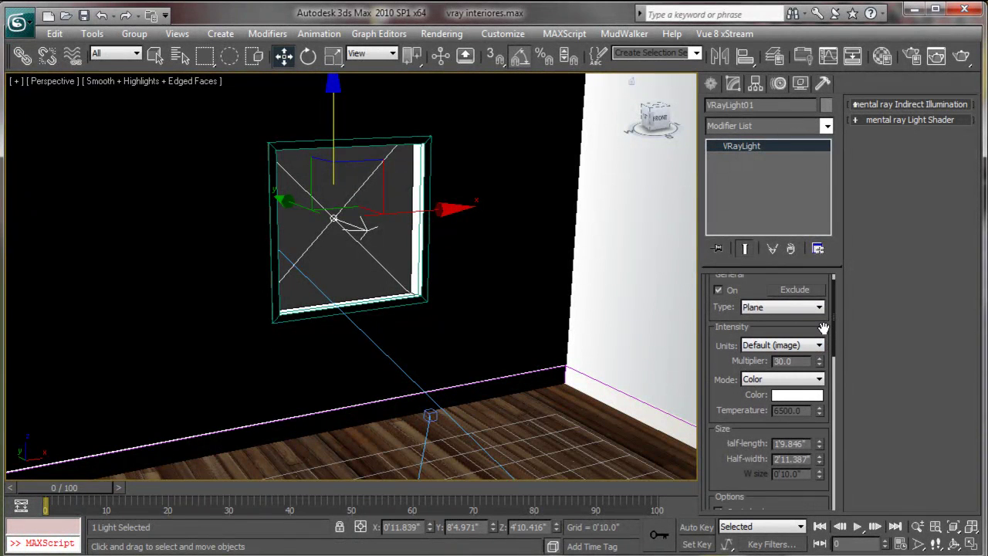
{"action": "scroll", "coordinate": [827, 349], "scroll_direction": "down", "scroll_amount": 1}
{"action": "scroll", "coordinate": [834, 347], "scroll_direction": "down", "scroll_amount": 1}
{"action": "scroll", "coordinate": [807, 418], "scroll_direction": "down", "scroll_amount": 1}
{"action": "mouse_move", "coordinate": [806, 417]}
{"action": "left_mouse_down"}
{"action": "mouse_move", "coordinate": [753, 374]}
{"action": "mouse_move", "coordinate": [818, 354]}
{"action": "left_mouse_up"}
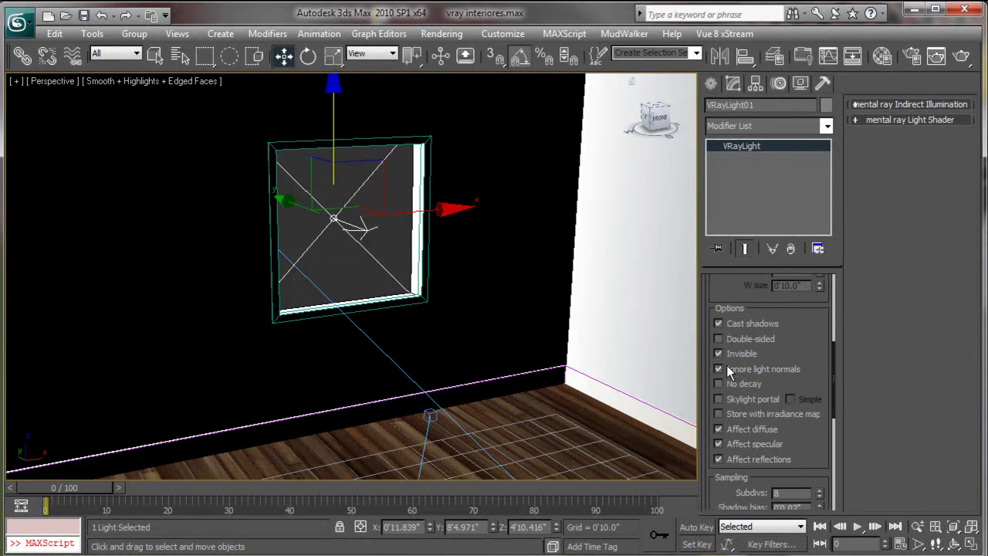
Step: Orbit to recheck the light, then maximize the VRayPhysicalCamera01 view
{"action": "mouse_move", "coordinate": [355, 239]}
{"action": "middle_mouse_down", "text": "alt"}
{"action": "mouse_move", "coordinate": [342, 265]}
{"action": "mouse_move", "coordinate": [421, 281]}
{"action": "mouse_move", "coordinate": [427, 270]}
{"action": "middle_mouse_up", "text": "alt"}
{"action": "middle_click_drag", "start_coordinate": [348, 257], "coordinate": [302, 262], "text": "alt"}
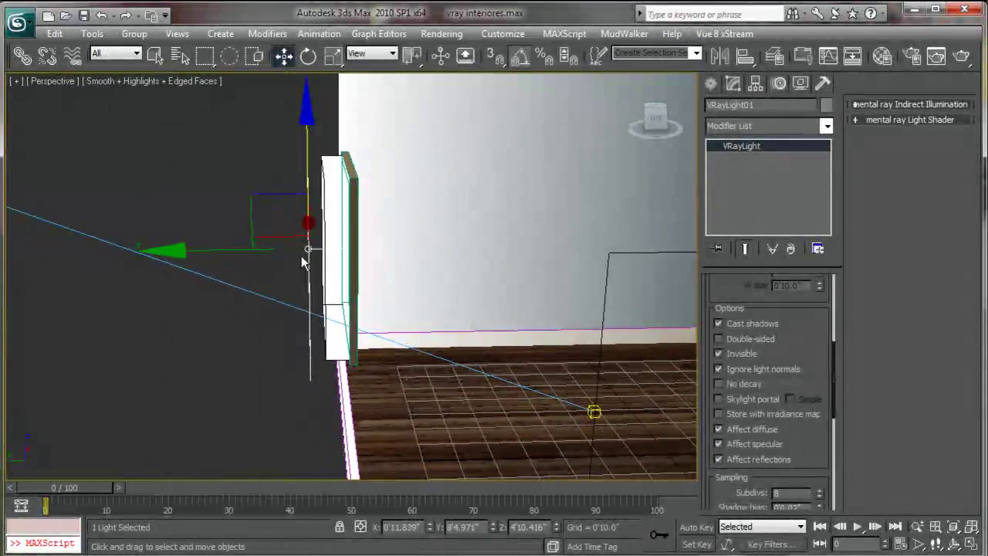
{"action": "mouse_move", "coordinate": [403, 293]}
{"action": "middle_mouse_down", "text": "alt"}
{"action": "mouse_move", "coordinate": [337, 283]}
{"action": "mouse_move", "coordinate": [372, 274]}
{"action": "middle_mouse_up", "text": "alt"}
{"action": "key", "text": "alt+w"}
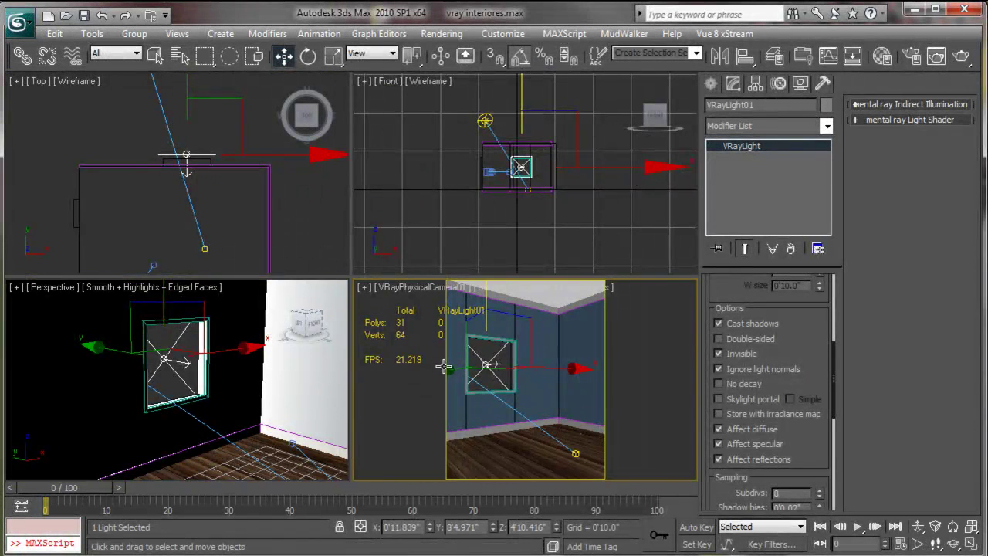
{"action": "key", "text": "alt+w"}
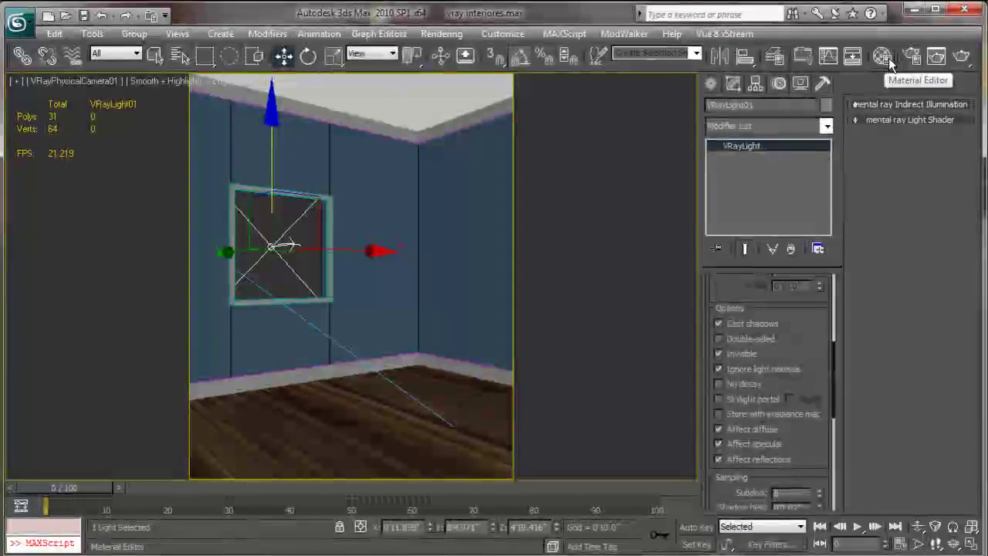
{"action": "left_click", "coordinate": [938, 58]}
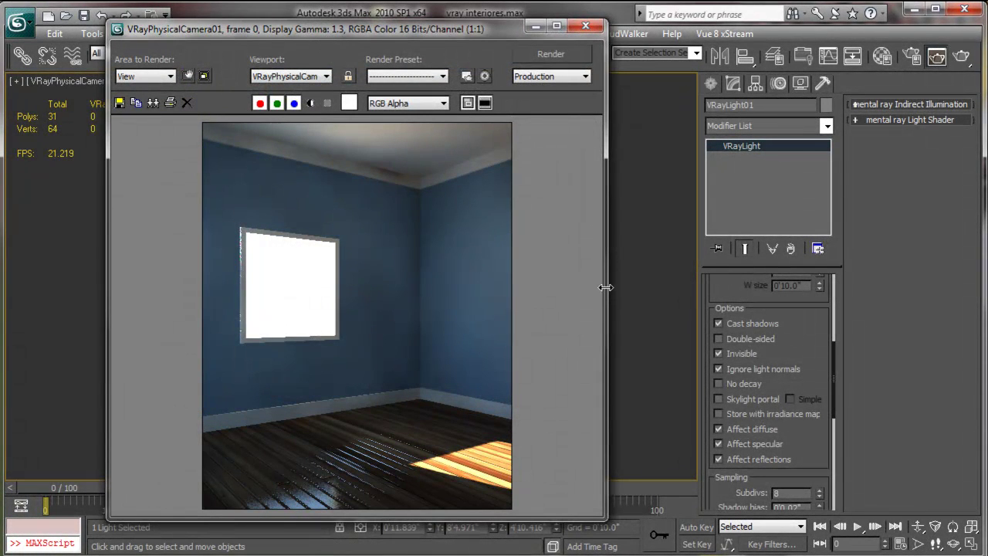
{"action": "left_click", "coordinate": [568, 55]}
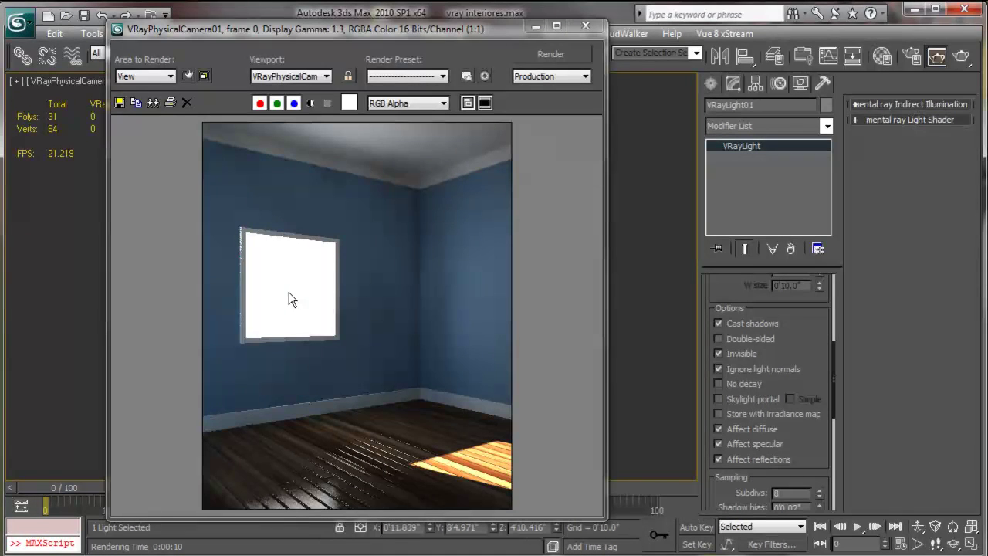
{"action": "left_click", "coordinate": [586, 28]}
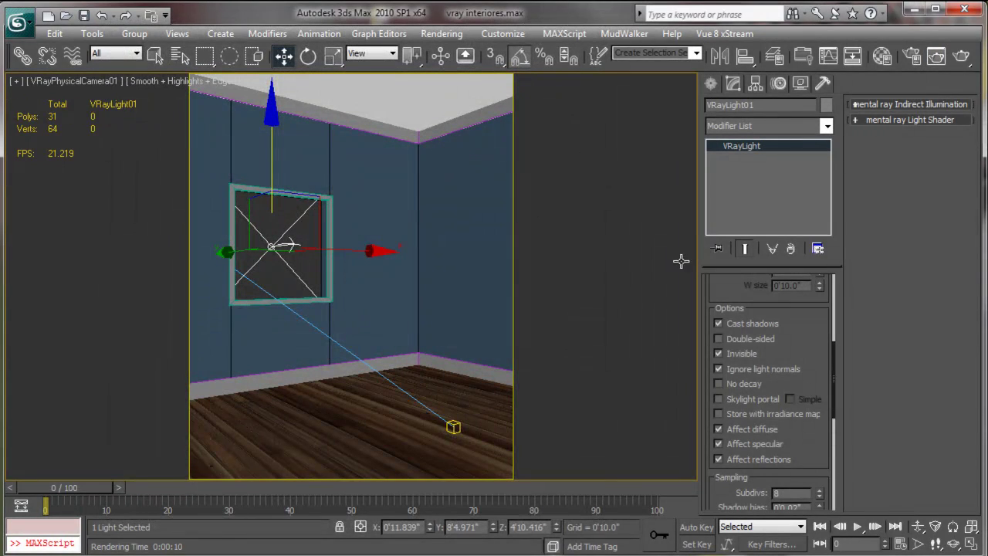
Step: Set VRayLight01's Multiplier to 75, deselect, and return to four viewports
{"action": "left_click_drag", "start_coordinate": [812, 318], "coordinate": [808, 409]}
{"action": "scroll", "coordinate": [831, 332], "scroll_direction": "up", "scroll_amount": 5}
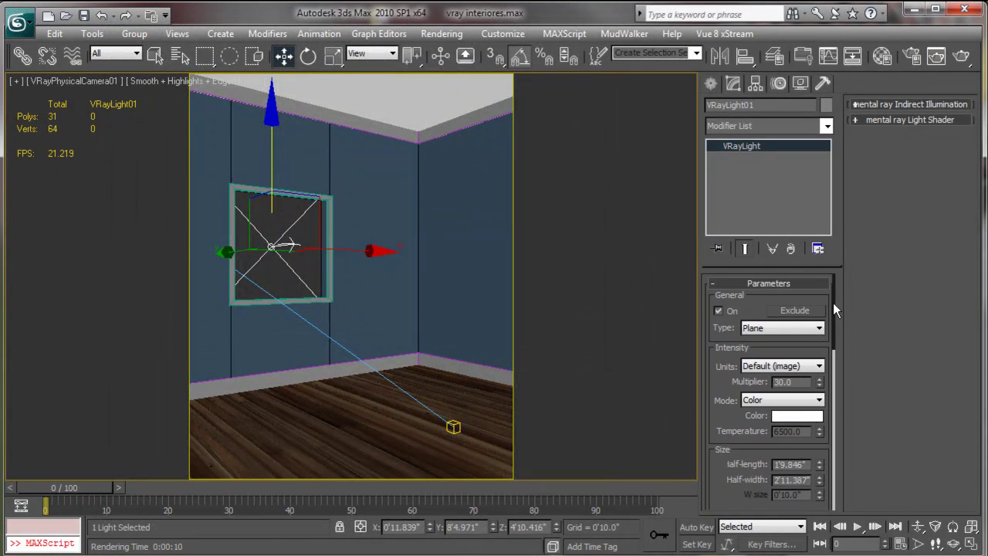
{"action": "left_click_drag", "start_coordinate": [793, 345], "coordinate": [799, 332]}
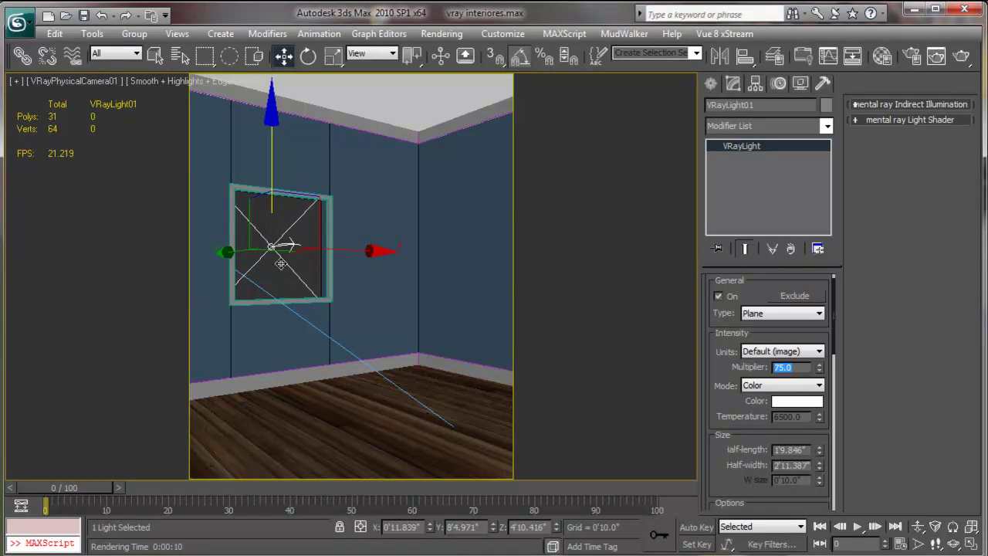
{"action": "key", "text": "ctrl+d"}
{"action": "key", "text": "alt+w"}
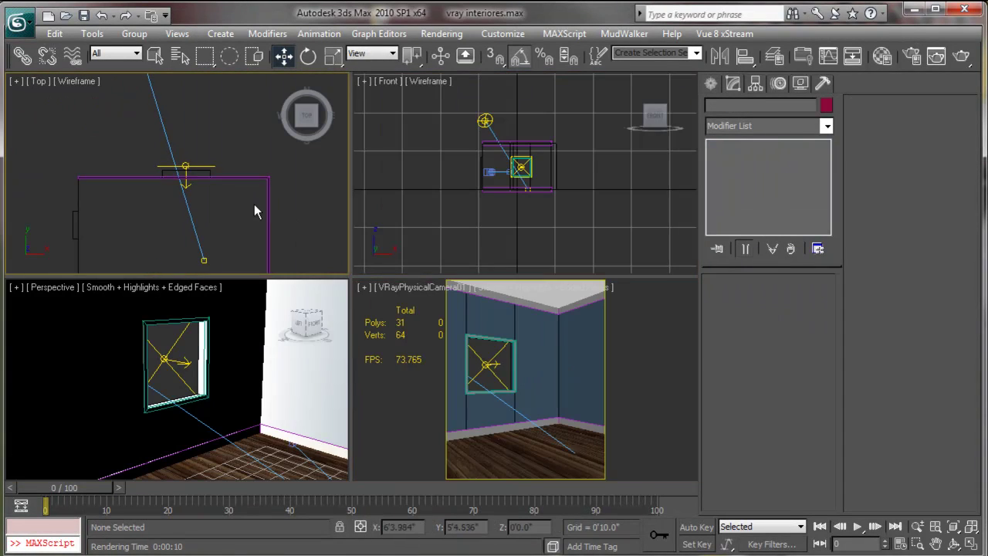
{"action": "key", "text": "alt+z"}
Step: In the Top view, move VRaySun01 farther left along X
{"action": "mouse_move", "coordinate": [269, 255]}
{"action": "left_mouse_down"}
{"action": "mouse_move", "coordinate": [254, 190]}
{"action": "mouse_move", "coordinate": [238, 203]}
{"action": "left_mouse_up"}
{"action": "key", "text": "w"}
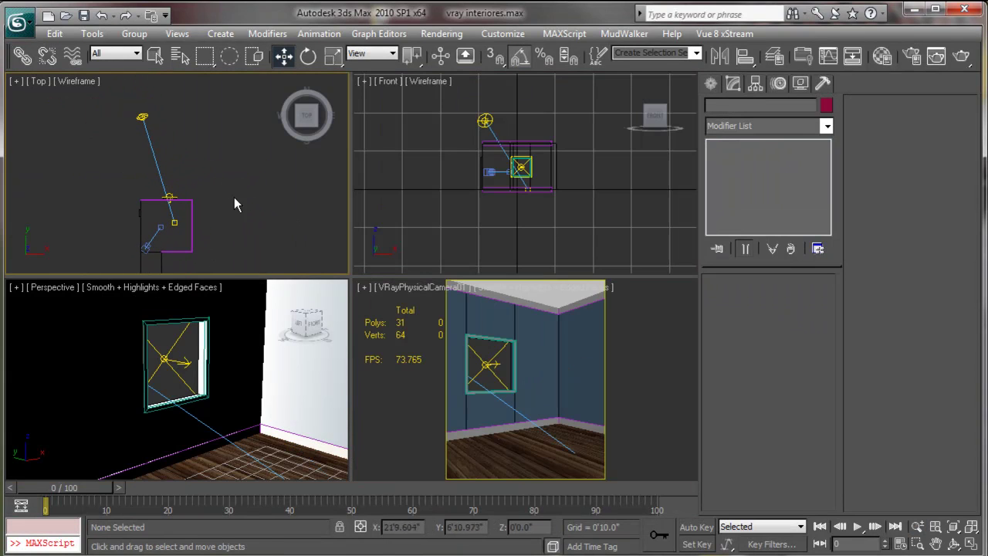
{"action": "left_click", "coordinate": [140, 119]}
{"action": "left_click_drag", "start_coordinate": [249, 118], "coordinate": [196, 116]}
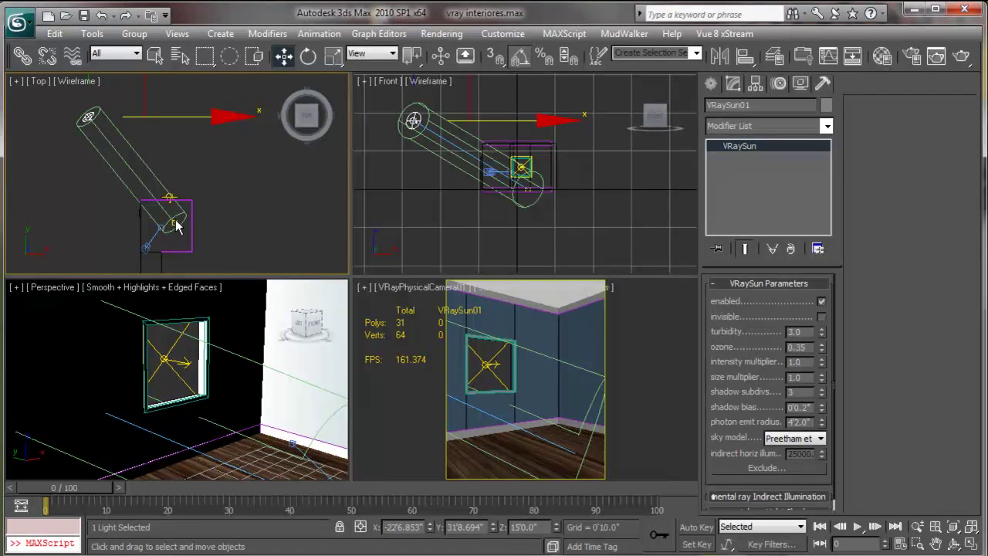
{"action": "left_click_drag", "start_coordinate": [186, 116], "coordinate": [172, 117]}
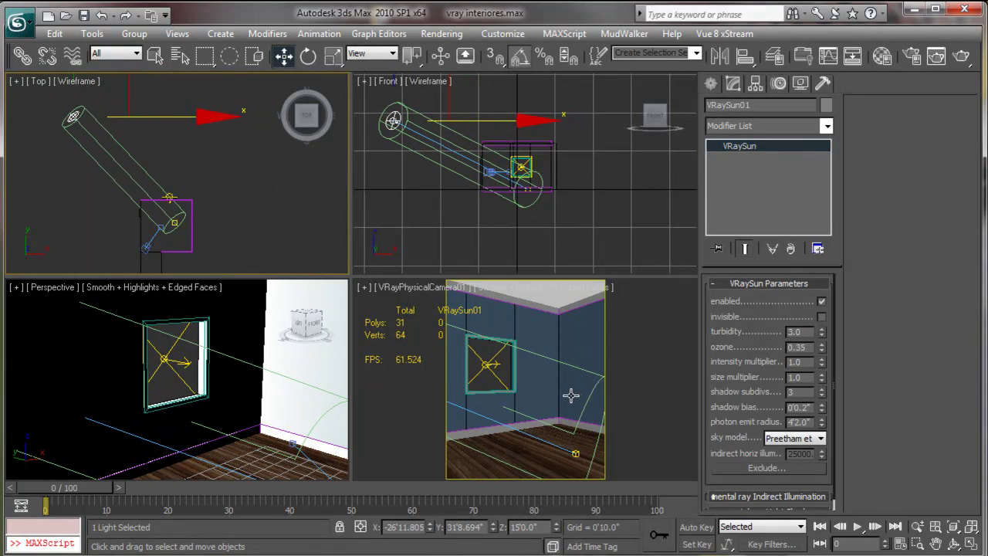
Step: Maximize the camera view and start a production render
{"action": "key", "text": "alt+w"}
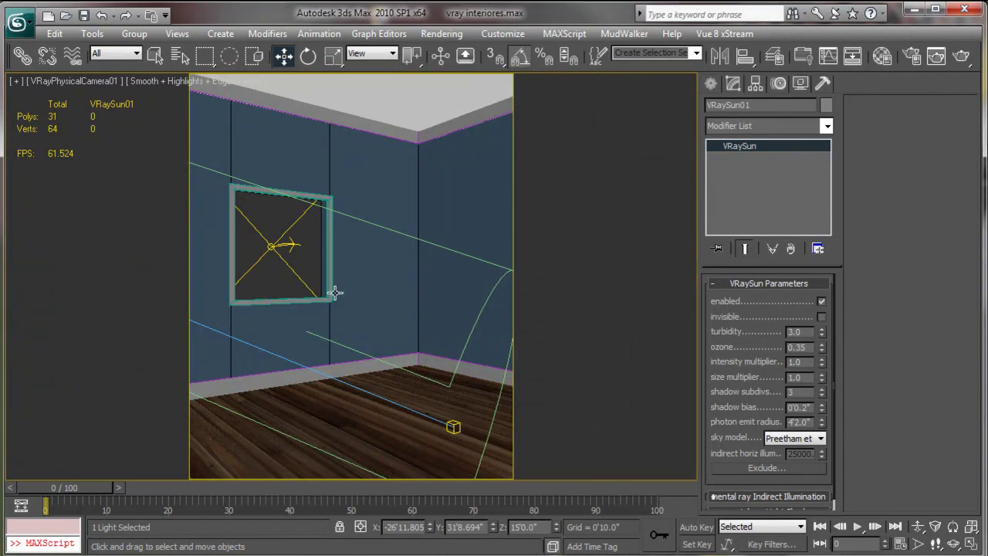
{"action": "left_click", "coordinate": [290, 248]}
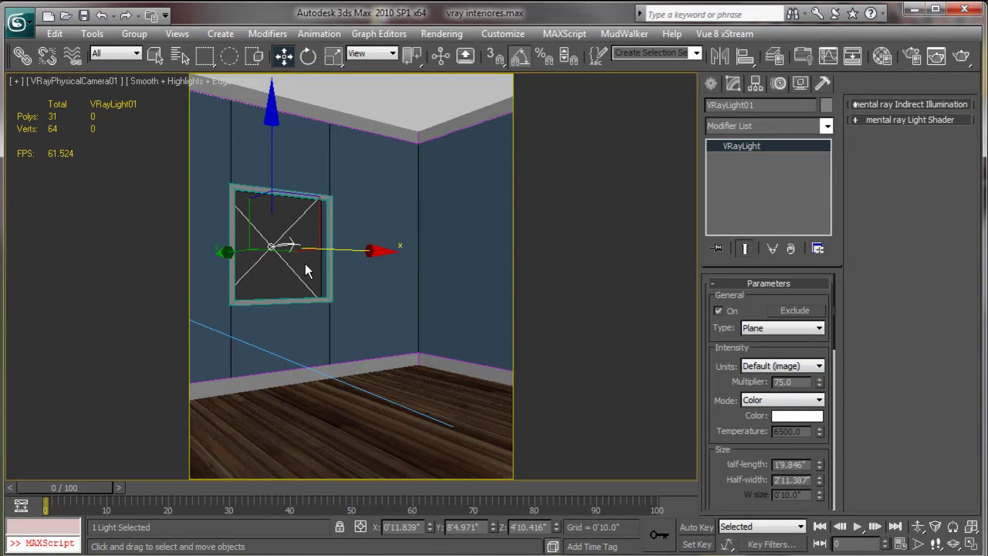
{"action": "left_click", "coordinate": [937, 55]}
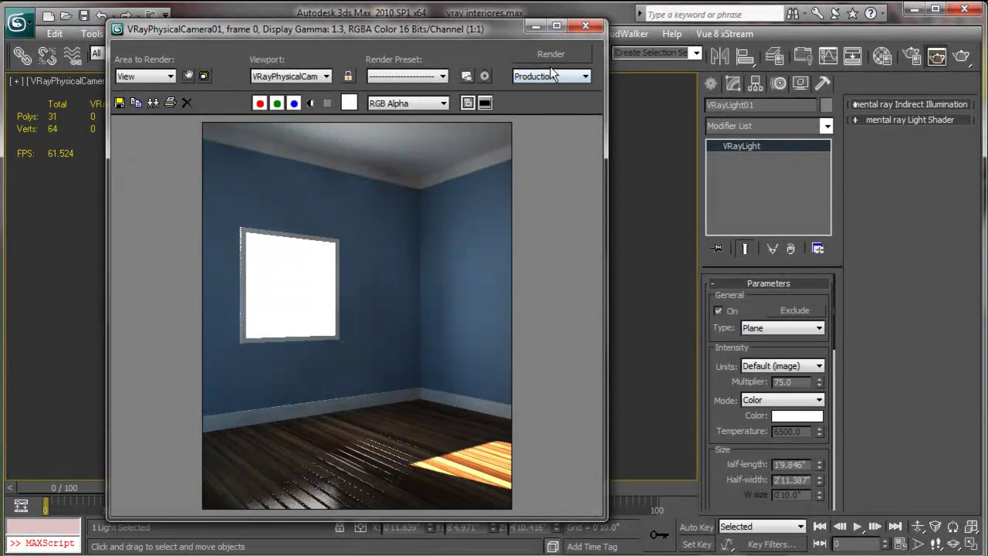
Step: Re-render the camera view in the V-Ray frame buffer, then close it
{"action": "left_click", "coordinate": [550, 54]}
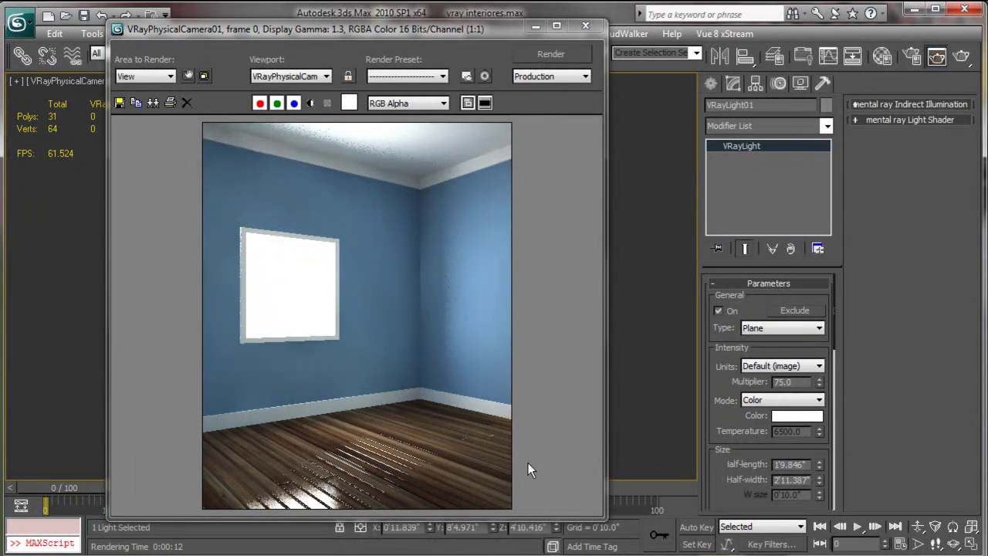
{"action": "left_click", "coordinate": [585, 25]}
Step: Select VRaySun01 and move it up in the Front view
{"action": "key", "text": "alt+w"}
{"action": "key", "text": "ctrl+d"}
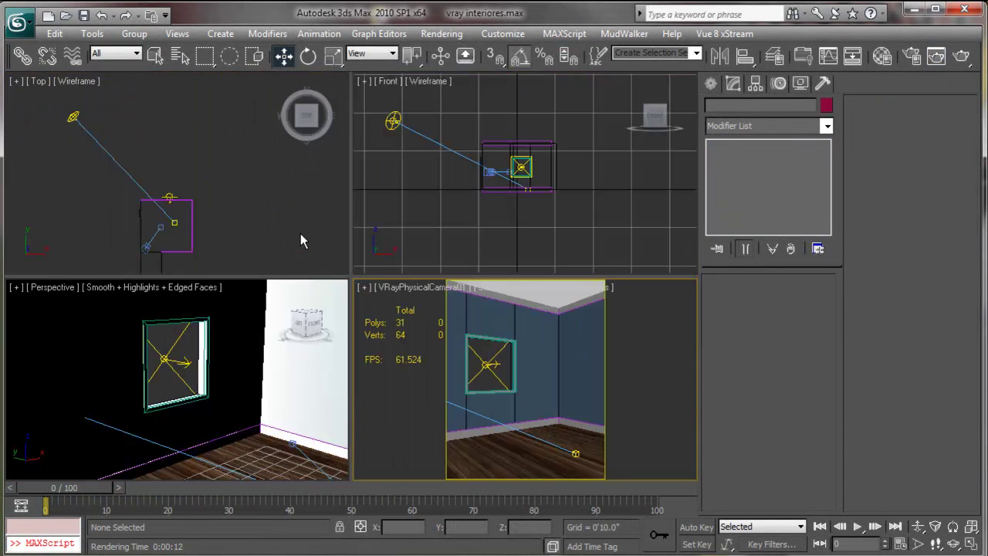
{"action": "left_click", "coordinate": [73, 117]}
{"action": "middle_click_drag", "start_coordinate": [422, 93], "coordinate": [458, 145]}
{"action": "left_click_drag", "start_coordinate": [481, 120], "coordinate": [524, 83]}
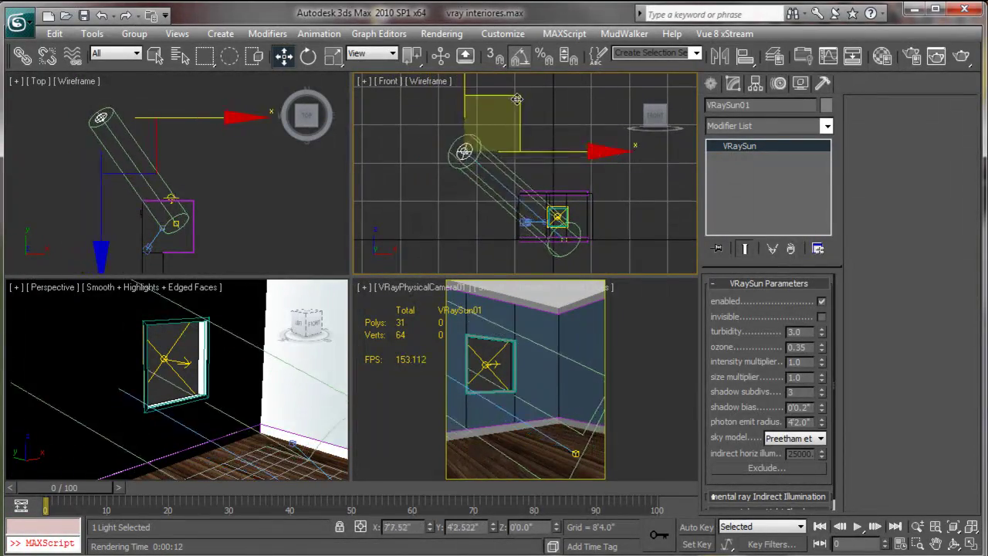
Step: In a maximized Perspective view, nudge VRaySun01 slightly right along X
{"action": "right_click", "coordinate": [249, 324]}
{"action": "key", "text": "alt+w"}
{"action": "key", "text": "alt+z"}
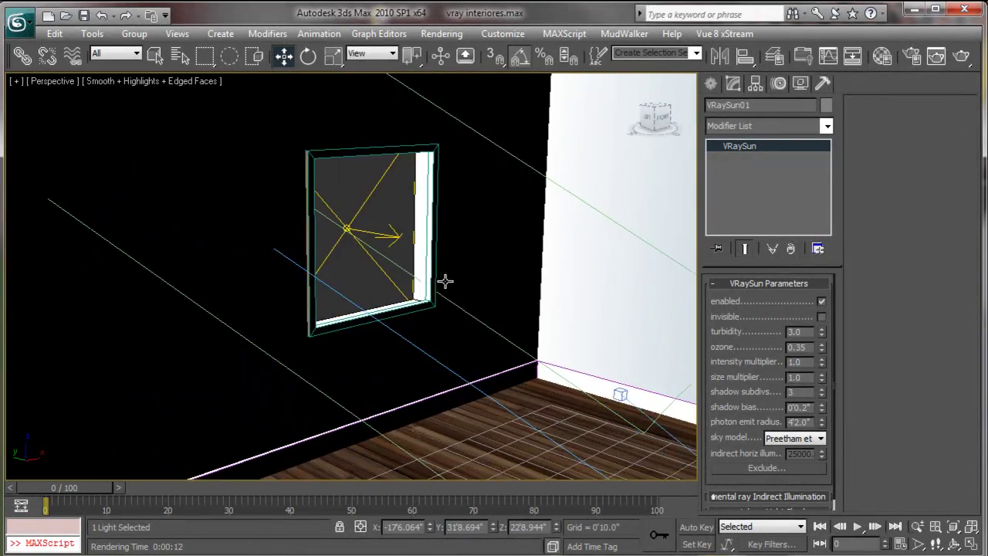
{"action": "left_click_drag", "start_coordinate": [443, 280], "coordinate": [440, 360]}
{"action": "mouse_move", "coordinate": [440, 360]}
{"action": "middle_mouse_down", "text": "alt"}
{"action": "mouse_move", "coordinate": [399, 324]}
{"action": "mouse_move", "coordinate": [370, 245]}
{"action": "middle_mouse_up", "text": "alt"}
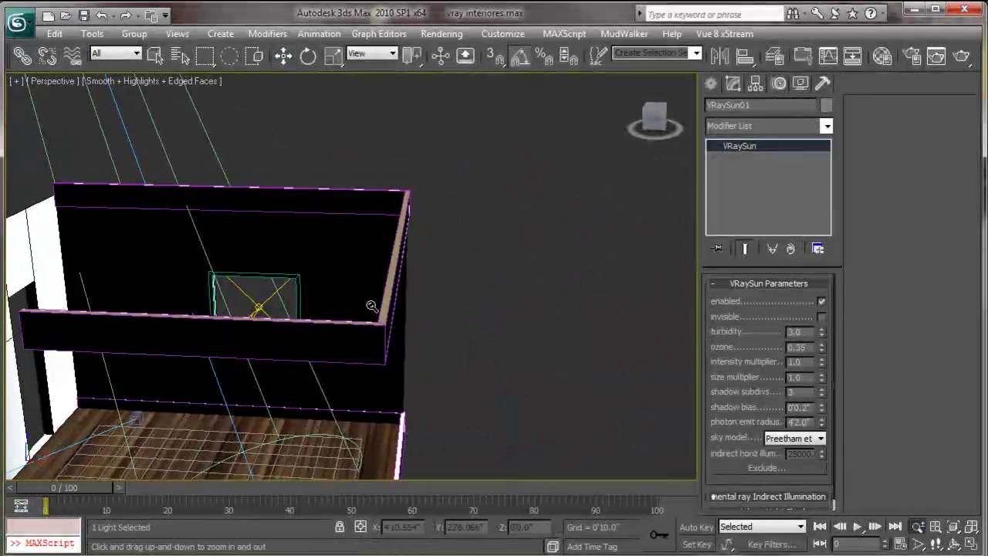
{"action": "left_click_drag", "start_coordinate": [371, 245], "coordinate": [384, 366]}
{"action": "middle_click_drag", "start_coordinate": [385, 366], "coordinate": [337, 254], "text": "alt"}
{"action": "key", "text": "w"}
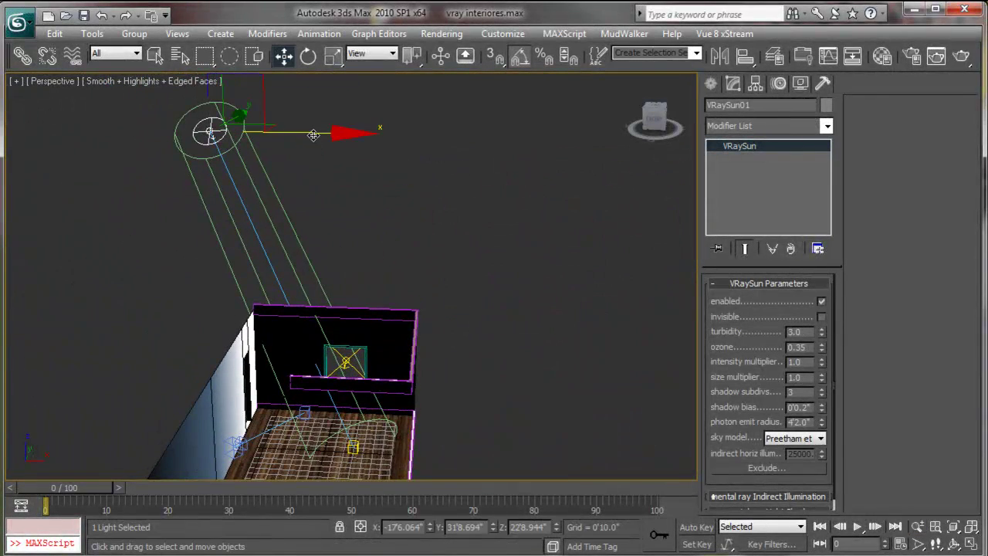
{"action": "left_click_drag", "start_coordinate": [350, 130], "coordinate": [367, 131]}
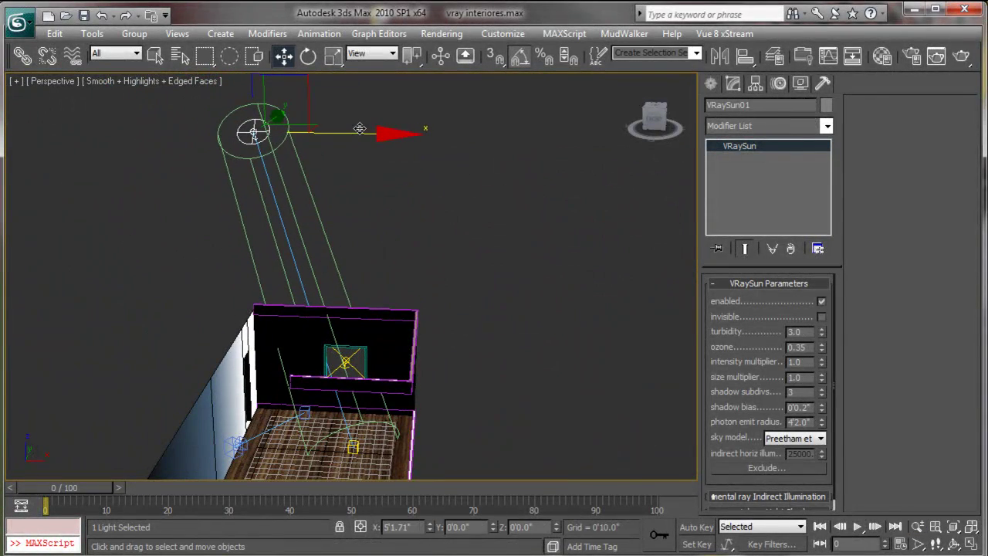
Step: Slide VRaySun01.Target right across the floor to re-aim the sun
{"action": "left_click", "coordinate": [354, 448]}
{"action": "left_click_drag", "start_coordinate": [420, 454], "coordinate": [471, 447]}
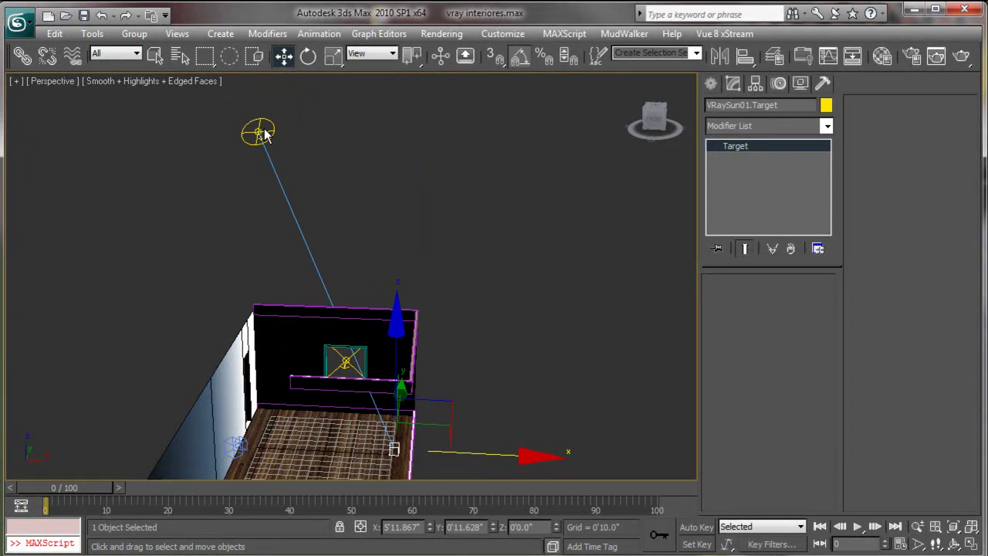
{"action": "left_click", "coordinate": [261, 133]}
{"action": "mouse_move", "coordinate": [287, 192]}
{"action": "middle_mouse_down", "text": "alt"}
{"action": "mouse_move", "coordinate": [461, 269]}
{"action": "mouse_move", "coordinate": [360, 301]}
{"action": "middle_mouse_up", "text": "alt"}
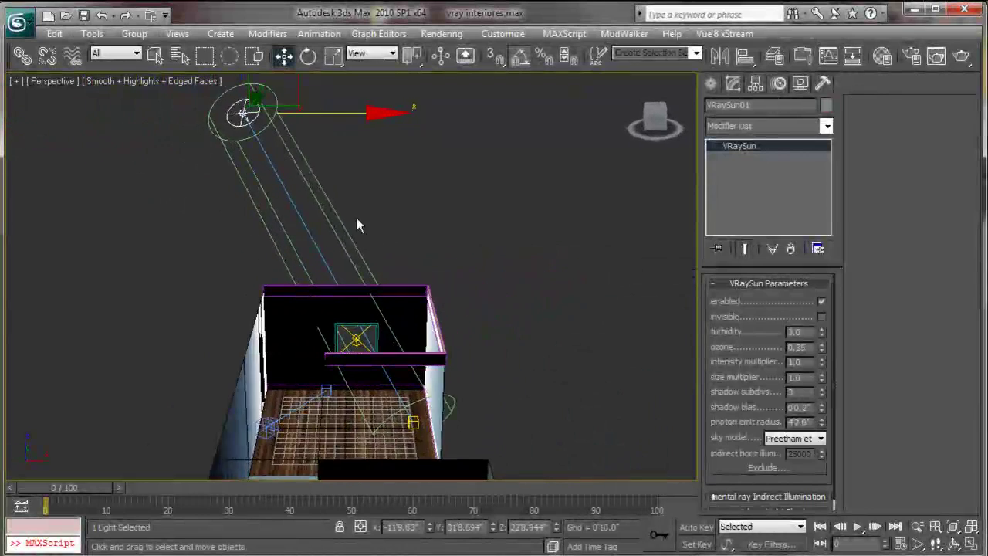
{"action": "middle_click_drag", "start_coordinate": [357, 223], "coordinate": [349, 232], "text": "alt"}
Step: Deselect and maximize the VRayPhysicalCamera01 viewport
{"action": "left_click", "coordinate": [358, 272]}
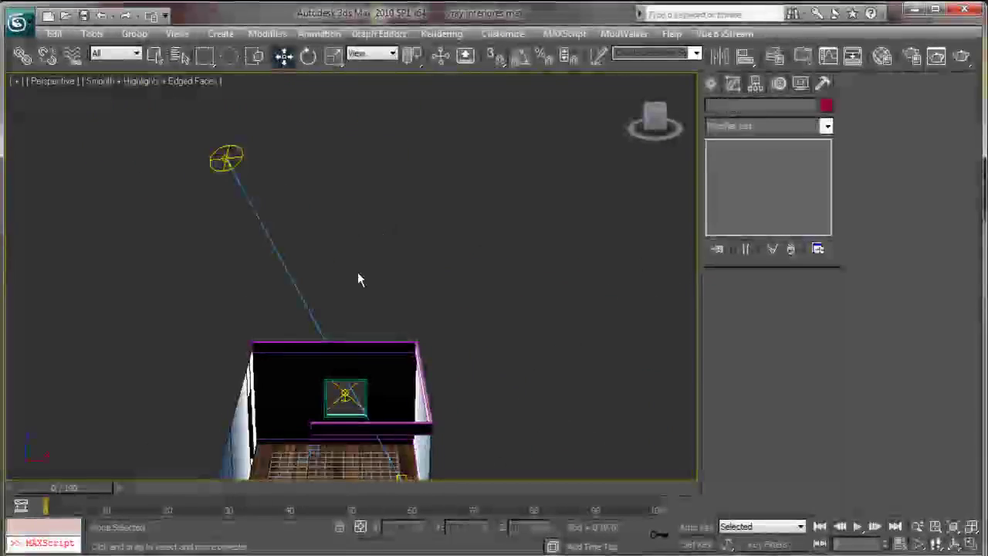
{"action": "key", "text": "alt+w"}
{"action": "right_click", "coordinate": [477, 359]}
{"action": "key", "text": "alt+w"}
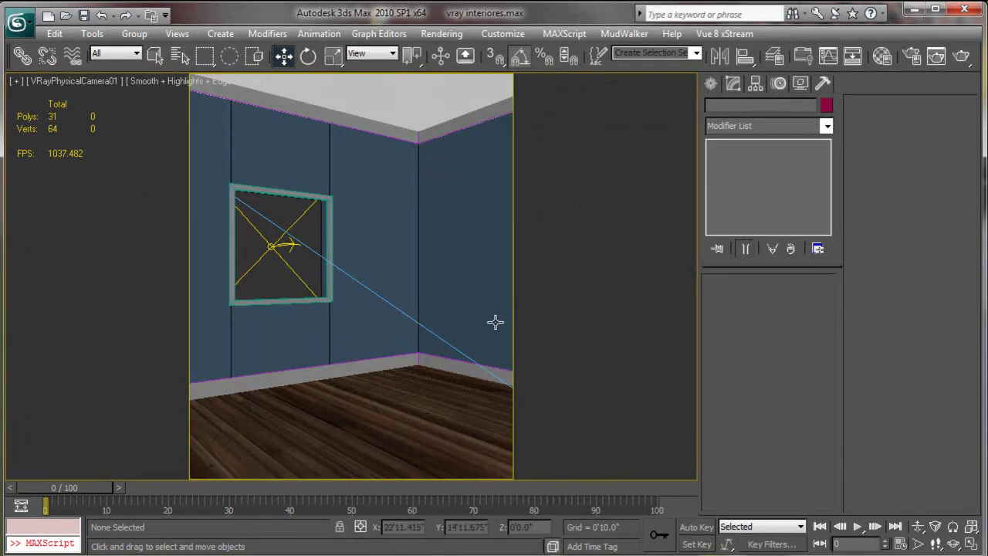
{"action": "left_click", "coordinate": [936, 58]}
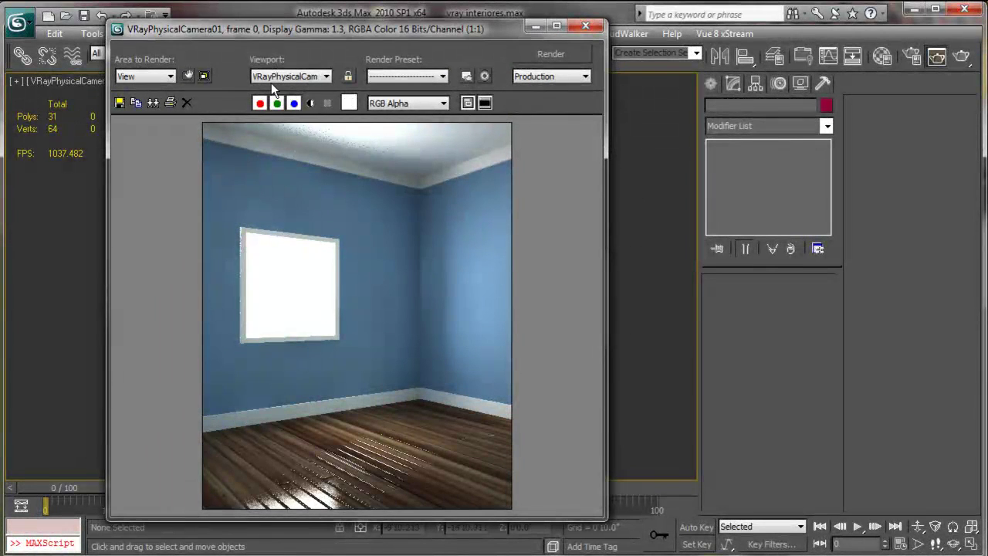
{"action": "left_click", "coordinate": [561, 57]}
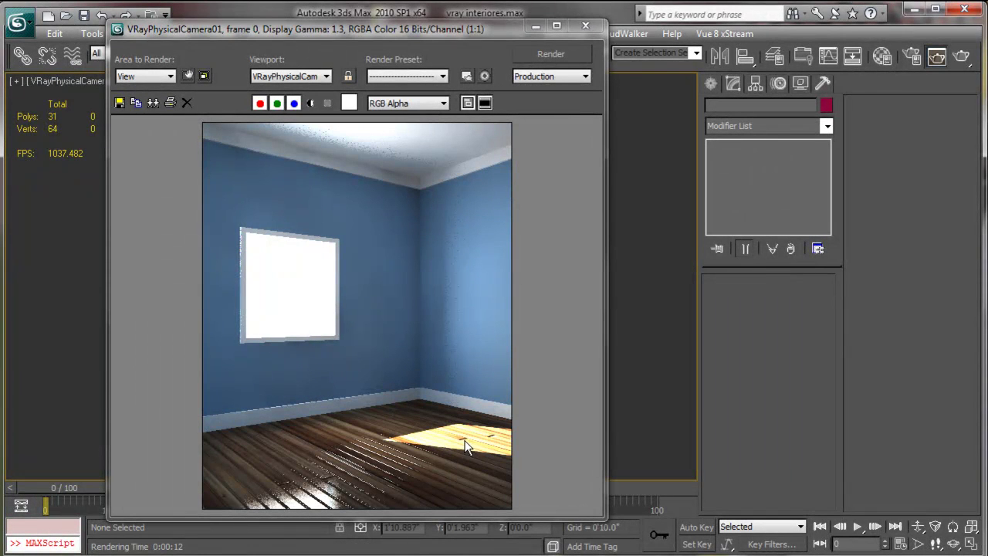
Step: Close the render, set VRaySun01's intensity multiplier to 0.25, and maximize the camera view
{"action": "left_click", "coordinate": [585, 26]}
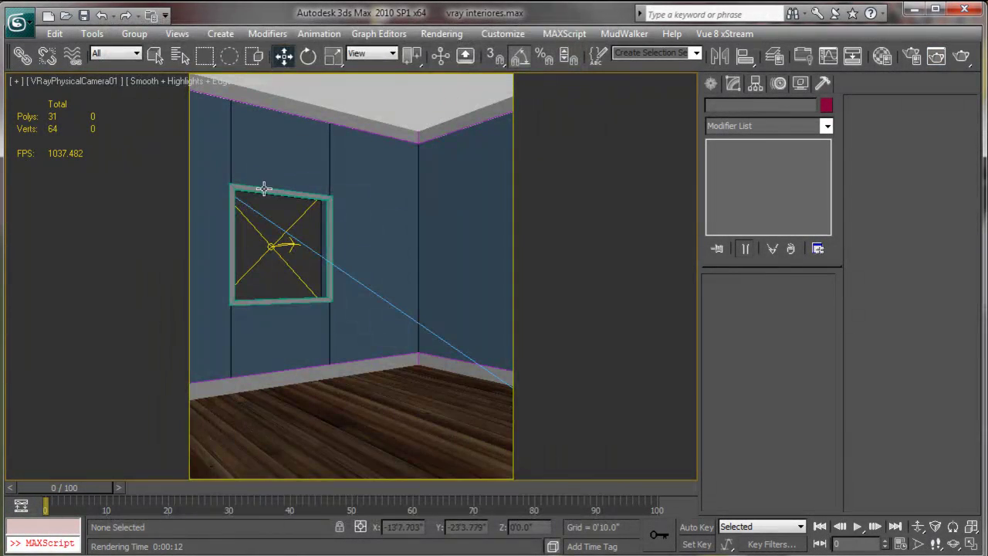
{"action": "key", "text": "alt+w"}
{"action": "left_click", "coordinate": [124, 117]}
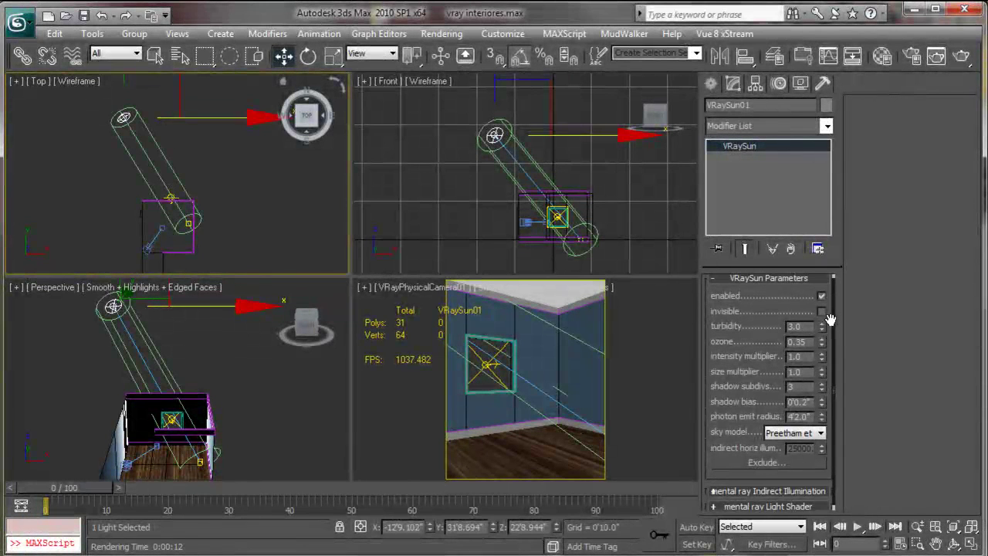
{"action": "scroll", "coordinate": [777, 387], "scroll_direction": "down", "scroll_amount": 1}
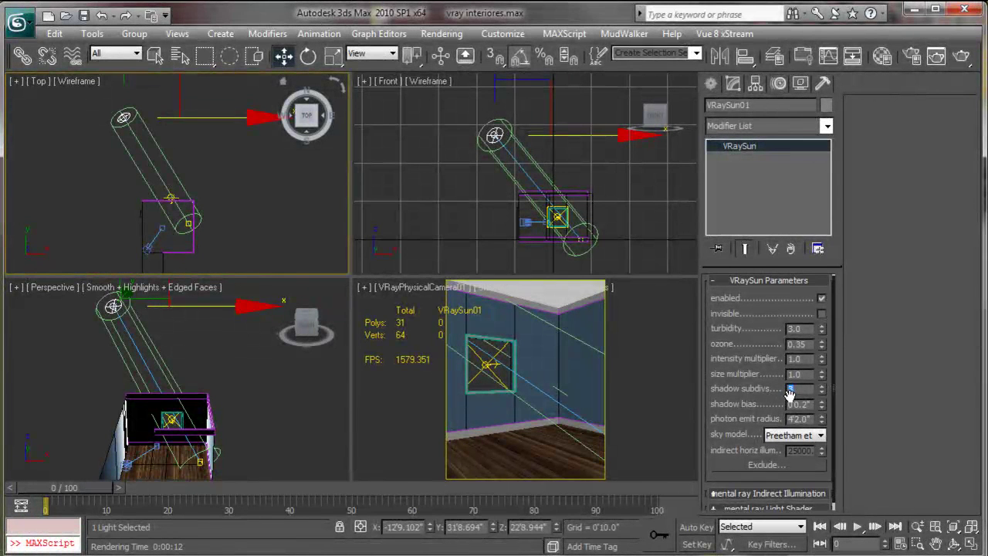
{"action": "double_click", "coordinate": [792, 389]}
{"action": "left_click", "coordinate": [831, 361]}
{"action": "left_click_drag", "start_coordinate": [829, 361], "coordinate": [830, 364]}
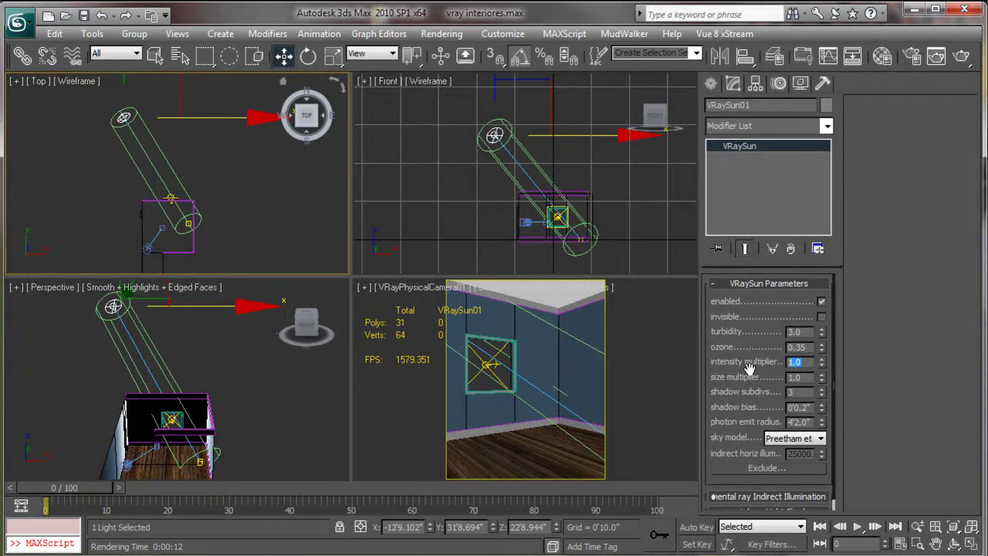
{"action": "type", "text": "0.25"}
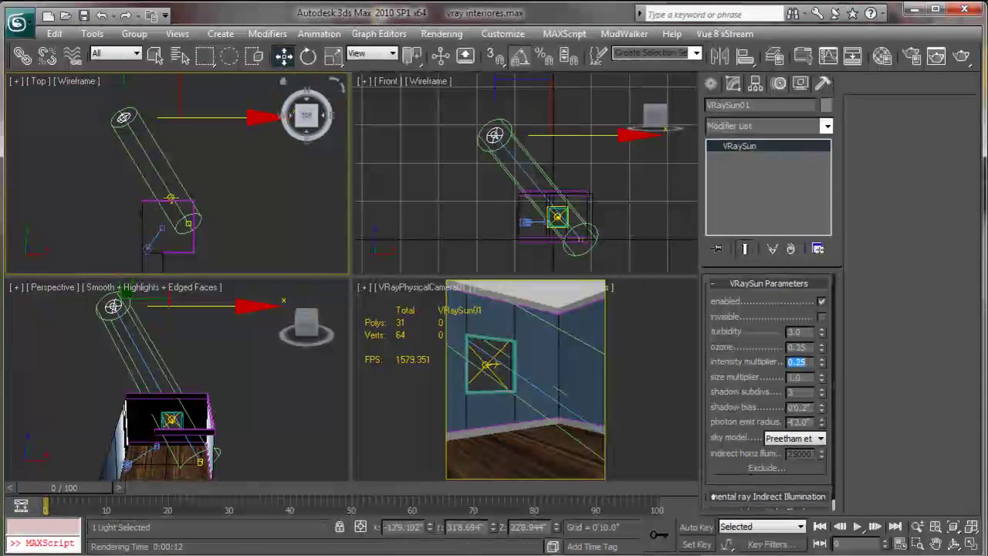
{"action": "left_click", "coordinate": [476, 369]}
{"action": "key", "text": "alt+w"}
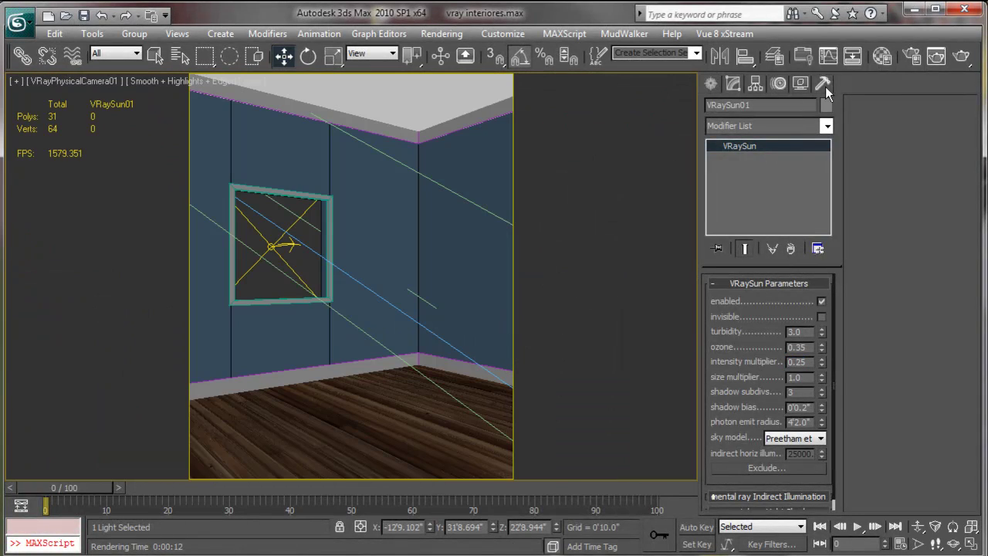
Step: Render the camera view and set Area to Render to Region
{"action": "left_click", "coordinate": [914, 55]}
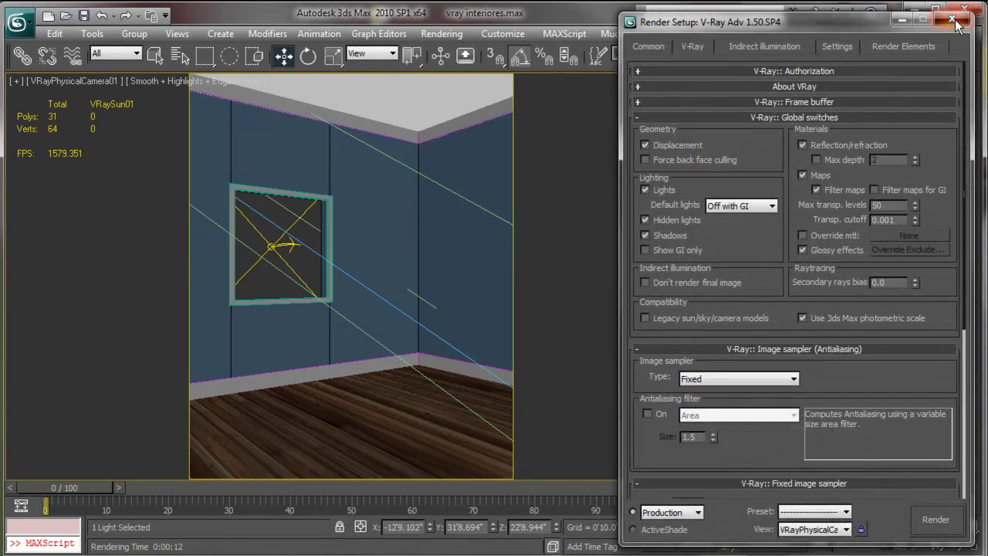
{"action": "left_click", "coordinate": [929, 58]}
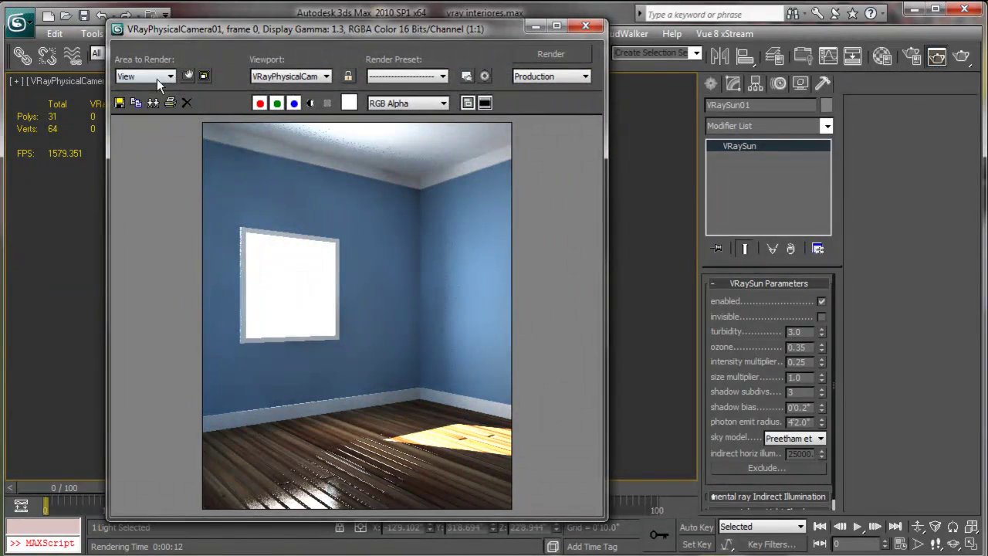
{"action": "left_click", "coordinate": [160, 76]}
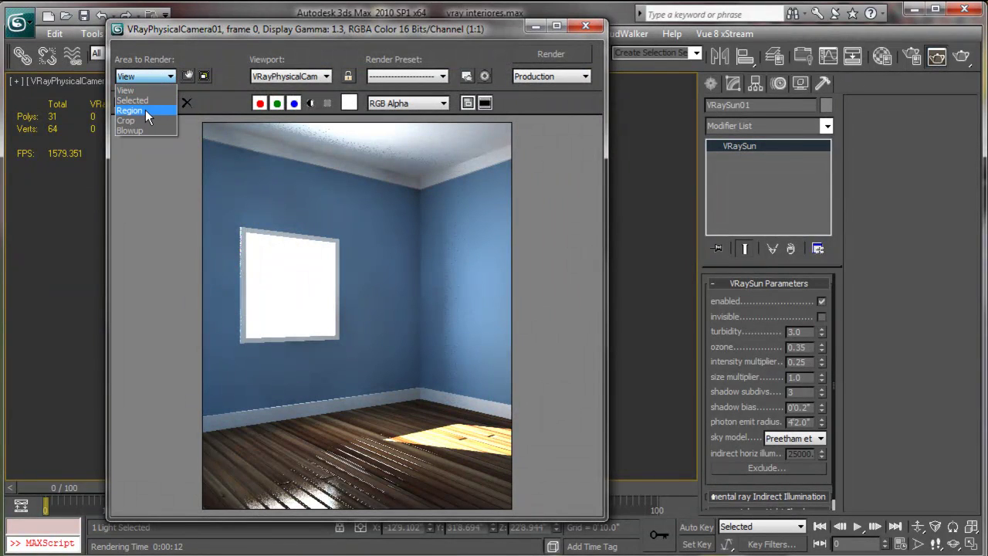
{"action": "left_click", "coordinate": [150, 110]}
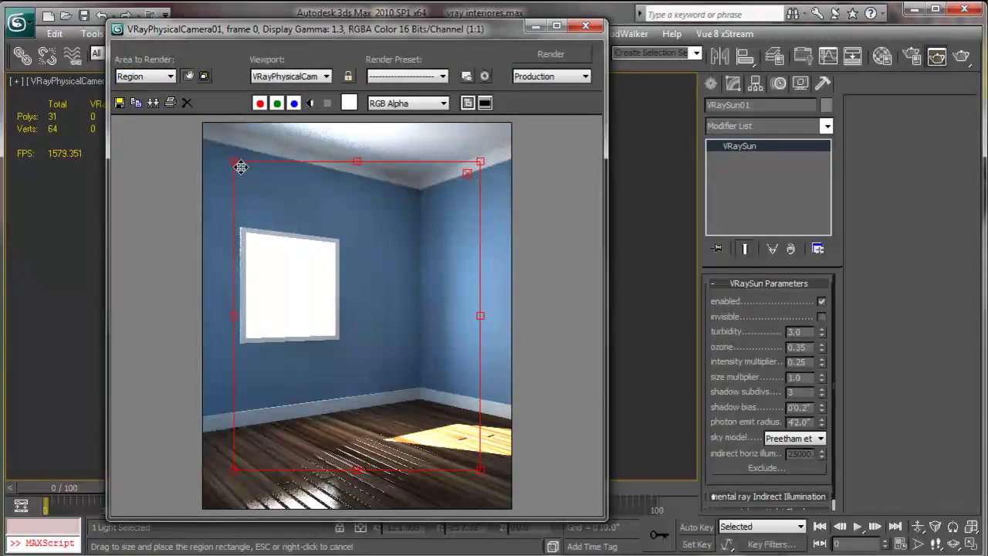
Step: Fit the region over the sunlit floor patch, render it, and close the window
{"action": "left_click_drag", "start_coordinate": [235, 160], "coordinate": [384, 401]}
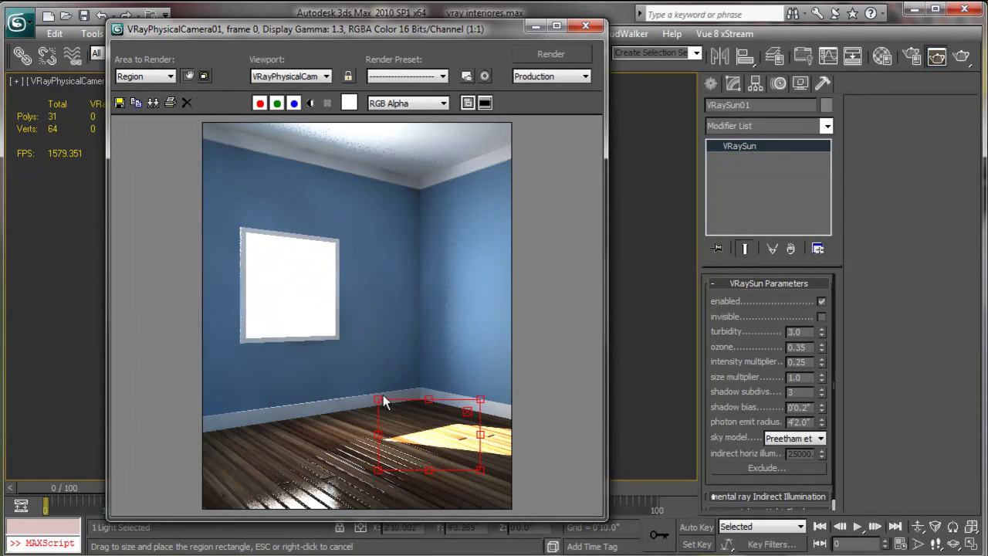
{"action": "mouse_move", "coordinate": [454, 437]}
{"action": "left_mouse_down"}
{"action": "mouse_move", "coordinate": [446, 430]}
{"action": "mouse_move", "coordinate": [525, 426]}
{"action": "left_mouse_up"}
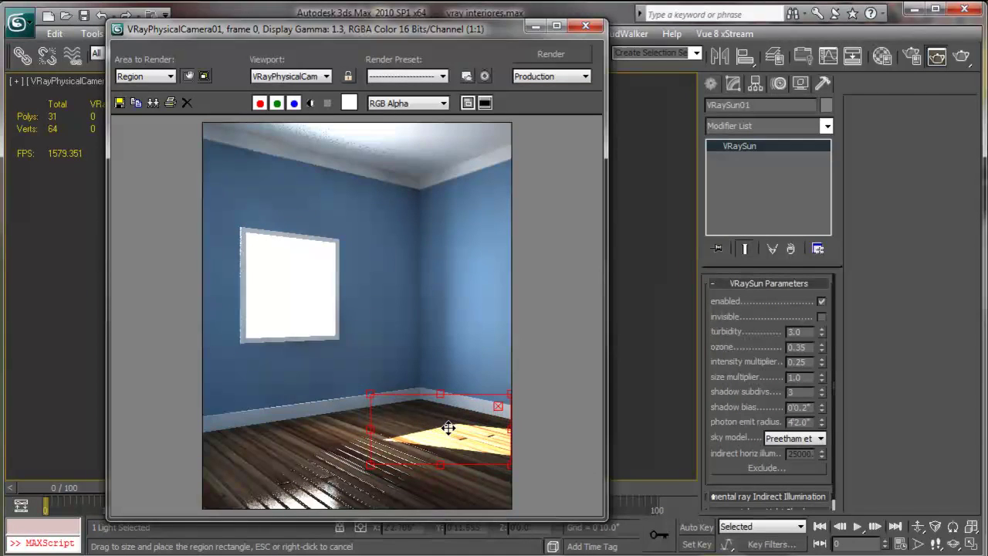
{"action": "left_click_drag", "start_coordinate": [373, 393], "coordinate": [379, 397]}
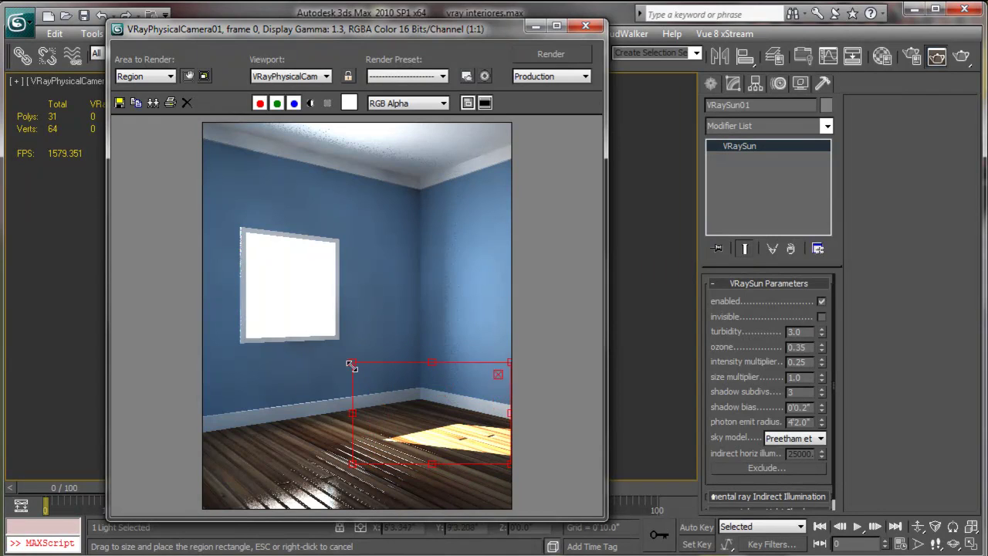
{"action": "left_click_drag", "start_coordinate": [445, 397], "coordinate": [446, 406]}
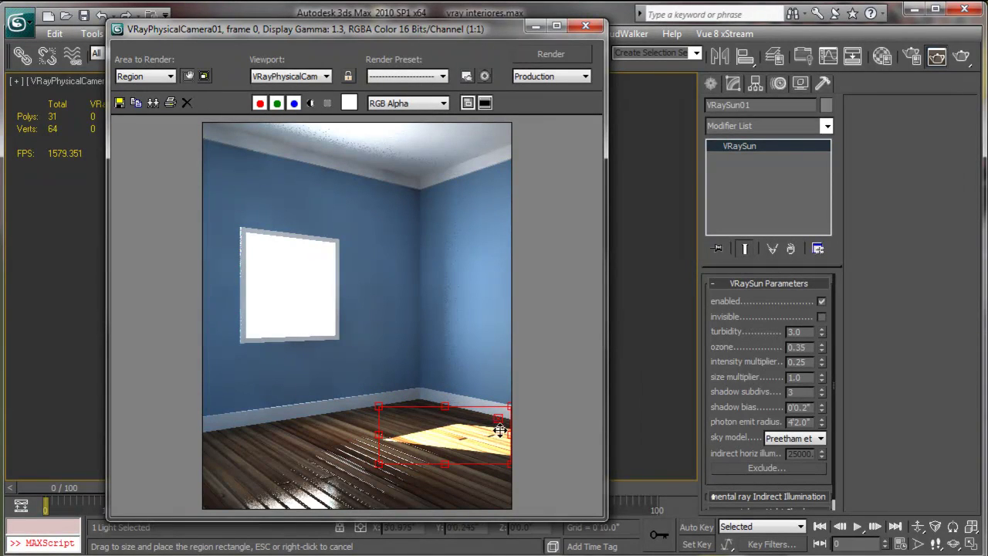
{"action": "left_click", "coordinate": [567, 56]}
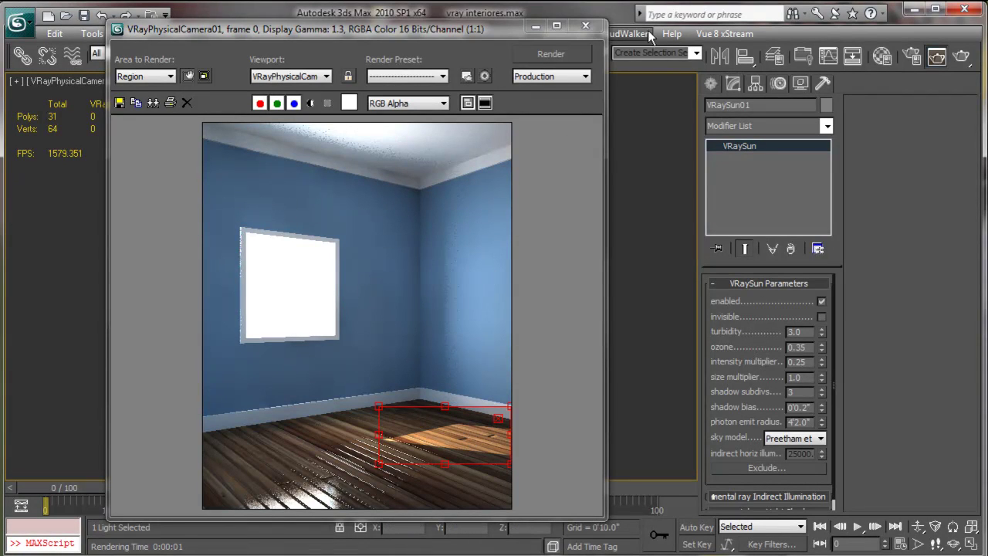
{"action": "left_click", "coordinate": [585, 25]}
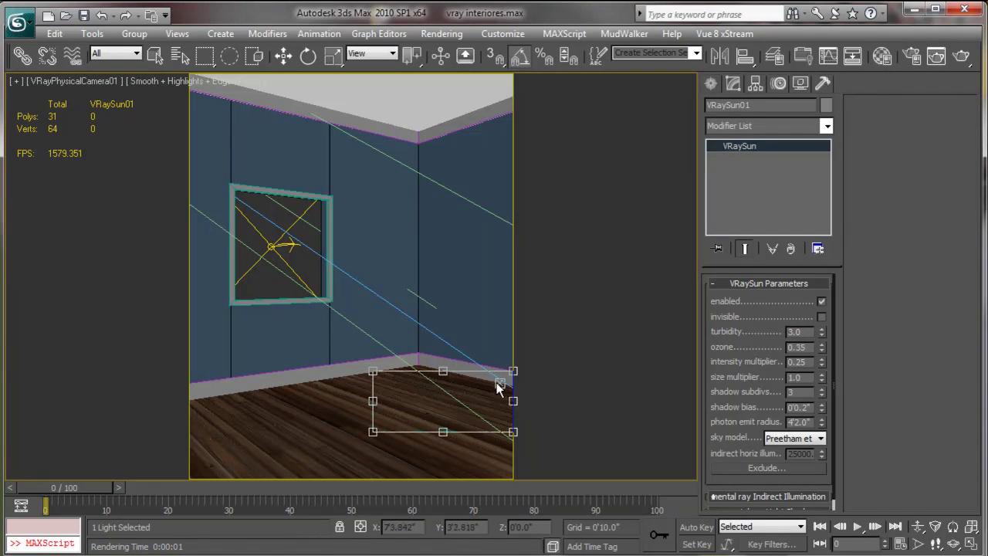
Step: Set VRaySun01 turbidity to 6.0 and ozone to 1.0, then maximize the camera view
{"action": "key", "text": "w"}
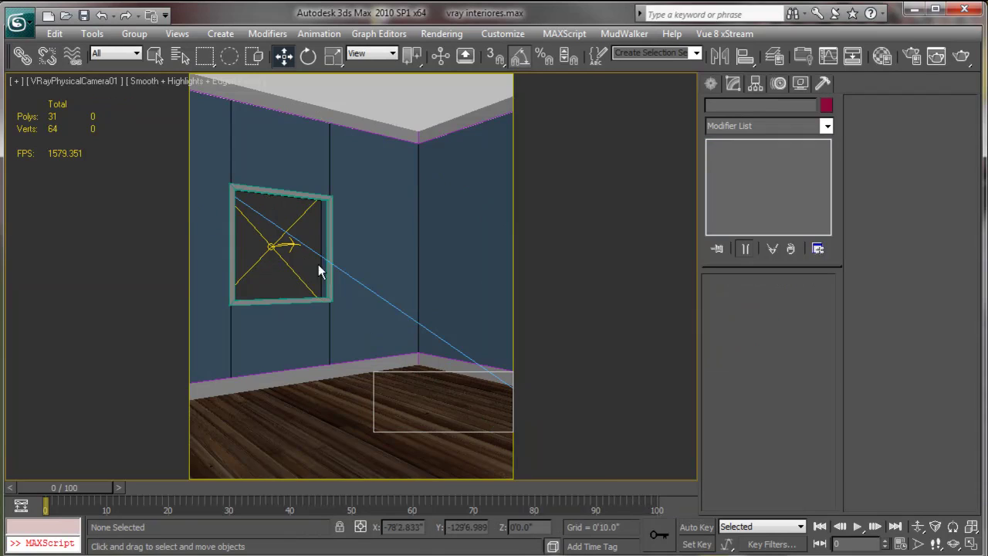
{"action": "key", "text": "alt+w"}
{"action": "right_click", "coordinate": [156, 128]}
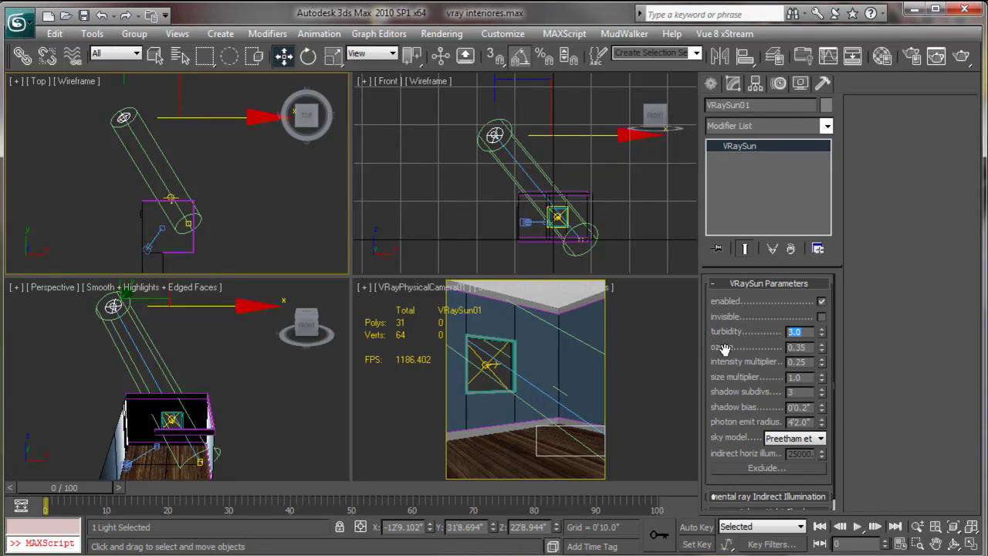
{"action": "type", "text": "6"}
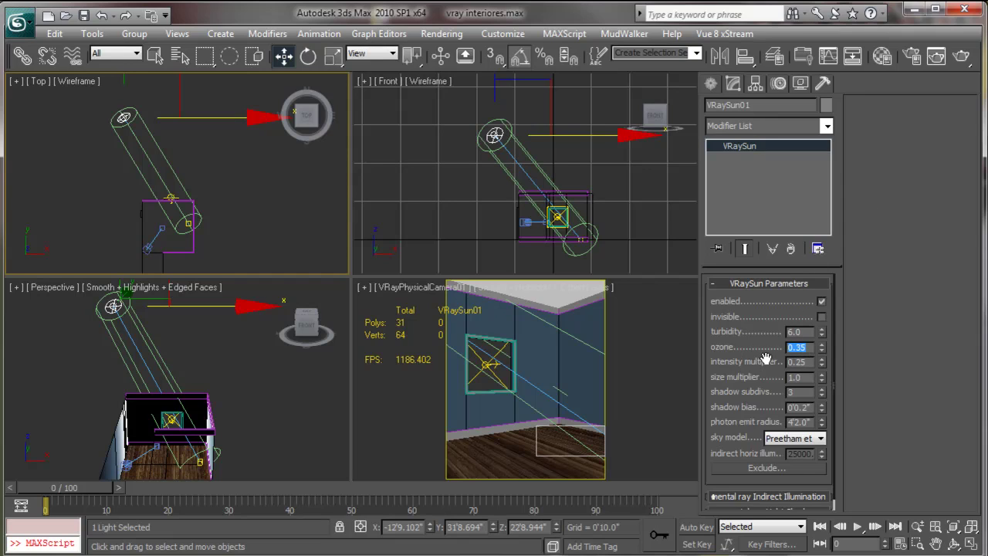
{"action": "type", "text": "1"}
{"action": "key", "text": "Tab"}
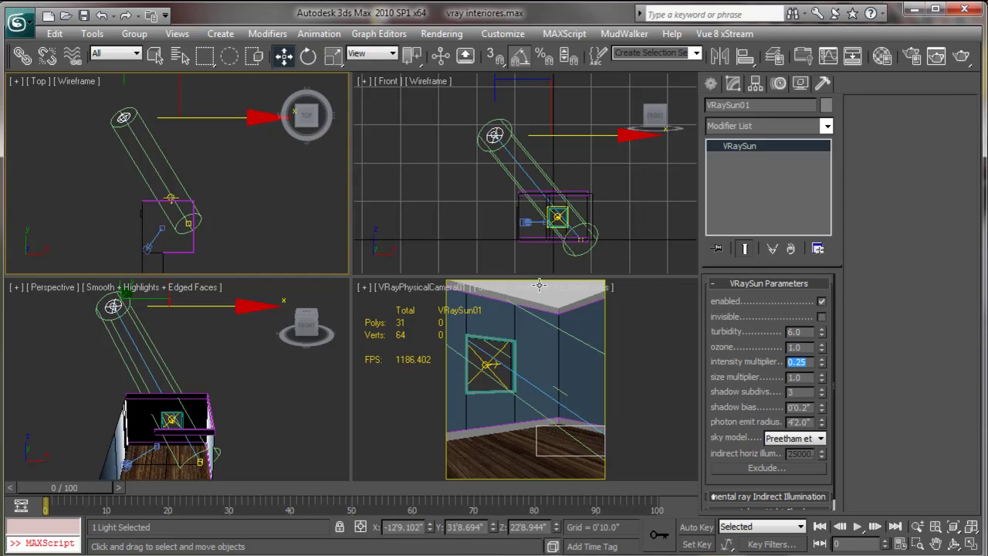
{"action": "right_click", "coordinate": [509, 345]}
{"action": "key", "text": "alt+w"}
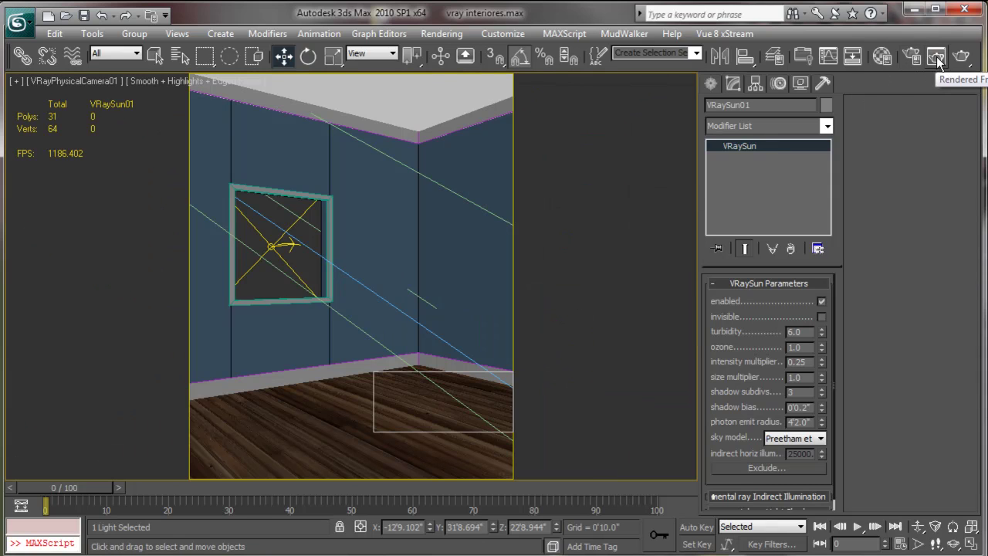
Step: Render a tall Region strip down the left side of the room with the hazier sun
{"action": "left_click", "coordinate": [938, 62]}
{"action": "left_click", "coordinate": [170, 76]}
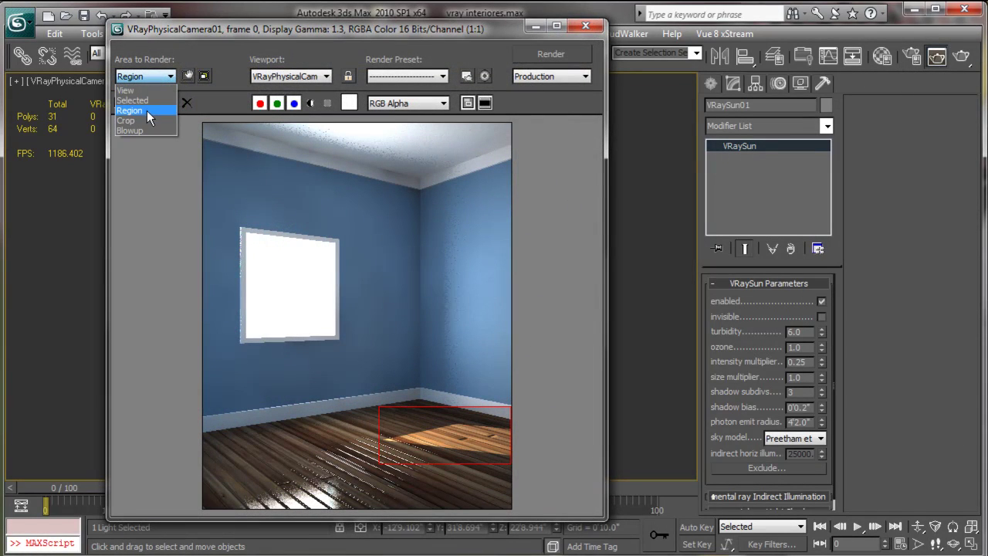
{"action": "left_click", "coordinate": [146, 112]}
{"action": "left_click_drag", "start_coordinate": [418, 414], "coordinate": [253, 141]}
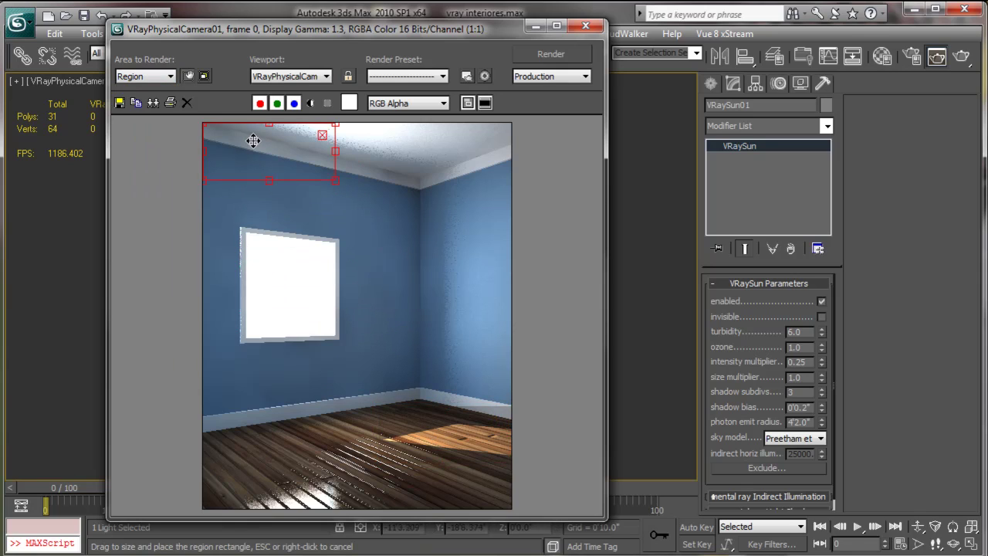
{"action": "left_click_drag", "start_coordinate": [335, 181], "coordinate": [357, 517]}
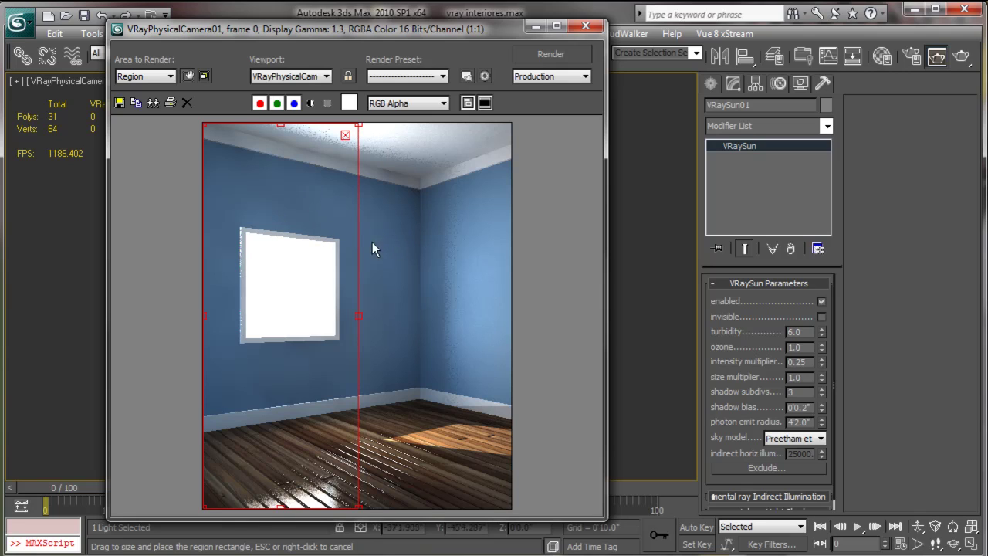
{"action": "left_click", "coordinate": [559, 61]}
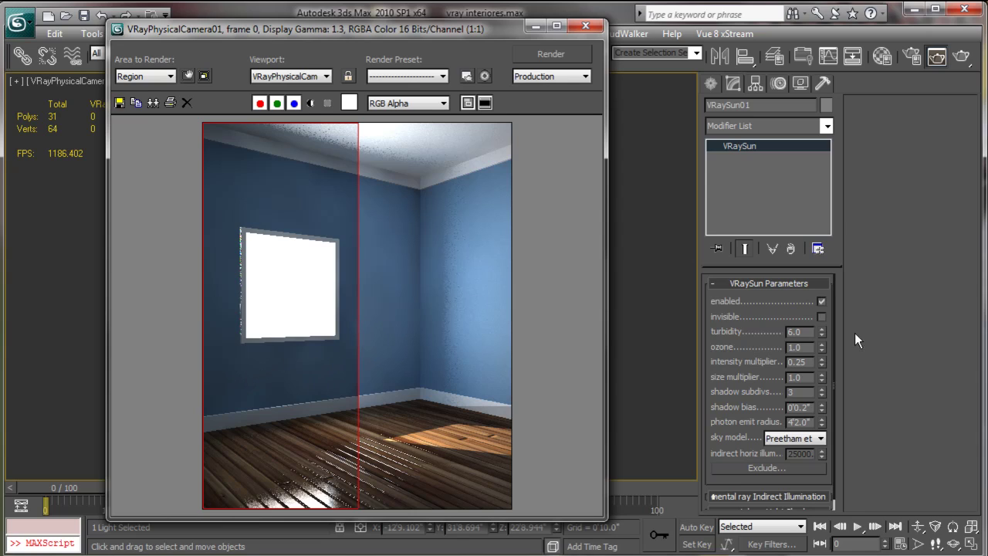
Step: Set VRaySun01 ozone to 0.3 and turbidity back to 3.0, and close the render window
{"action": "key", "text": "BackSpace"}
{"action": "key", "text": "BackSpace"}
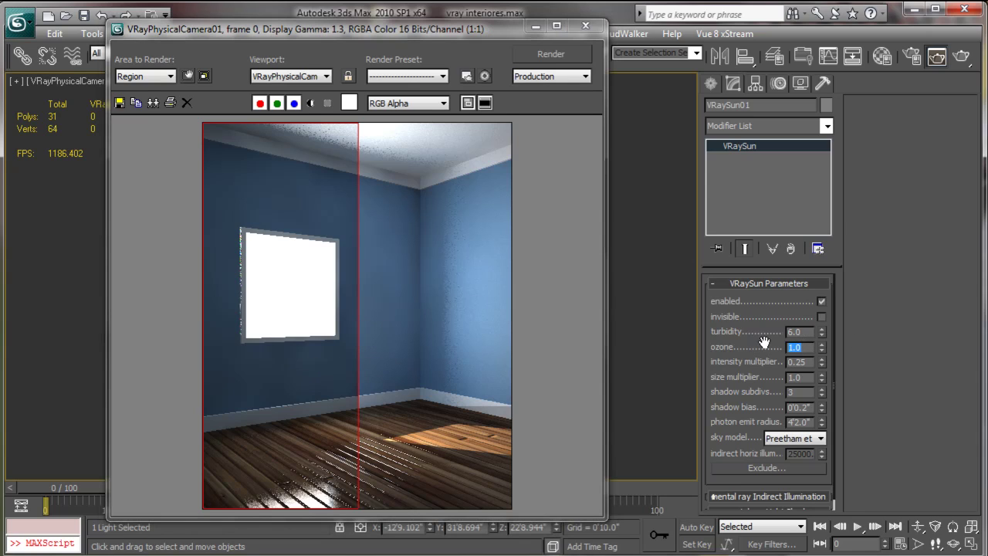
{"action": "type", "text": "0.3"}
{"action": "key", "text": "Tab"}
{"action": "double_click", "coordinate": [798, 332]}
{"action": "type", "text": "3"}
{"action": "key", "text": "Tab"}
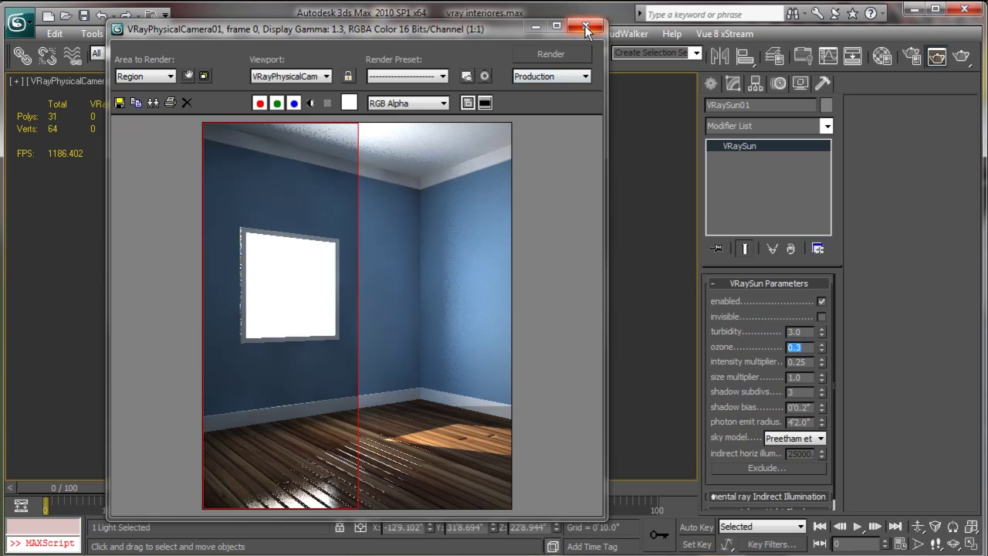
{"action": "left_click", "coordinate": [586, 28]}
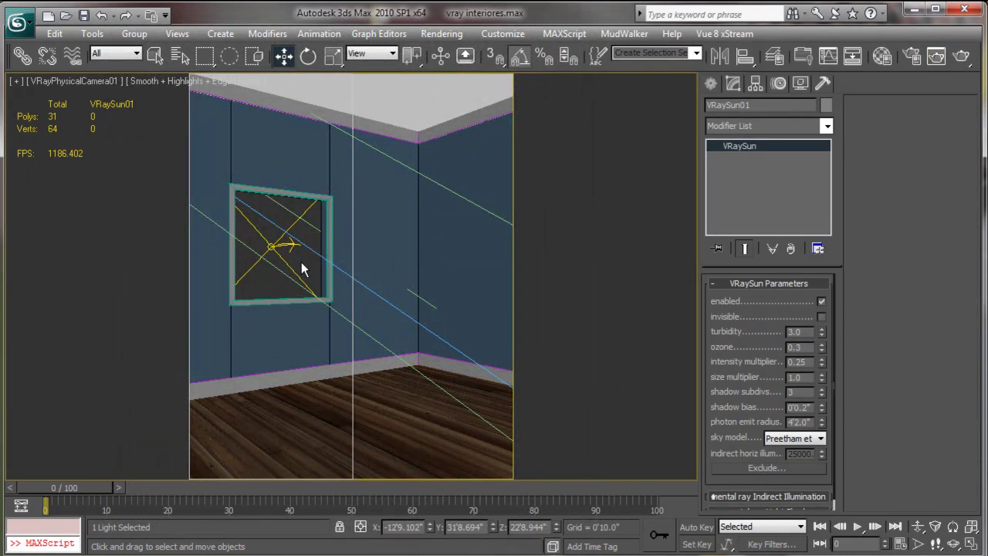
Step: Lower the VRaySun to a height of 70 in Z
{"action": "left_click", "coordinate": [324, 265]}
{"action": "key", "text": "alt+w"}
{"action": "left_click", "coordinate": [491, 135]}
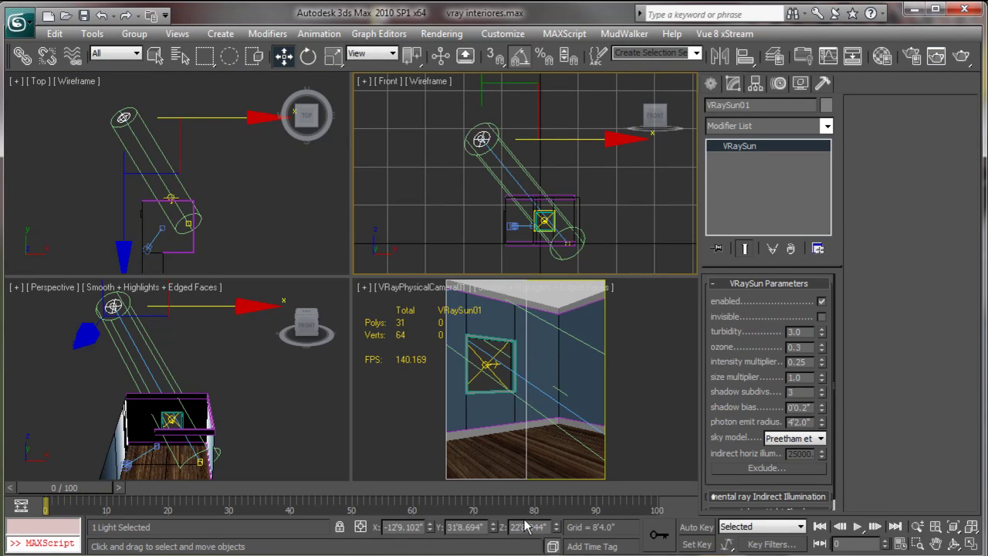
{"action": "double_click", "coordinate": [548, 527]}
{"action": "type", "text": "70"}
{"action": "key", "text": "Return"}
Step: Render the full camera view with the render Area set to View instead of Region
{"action": "right_click", "coordinate": [544, 328]}
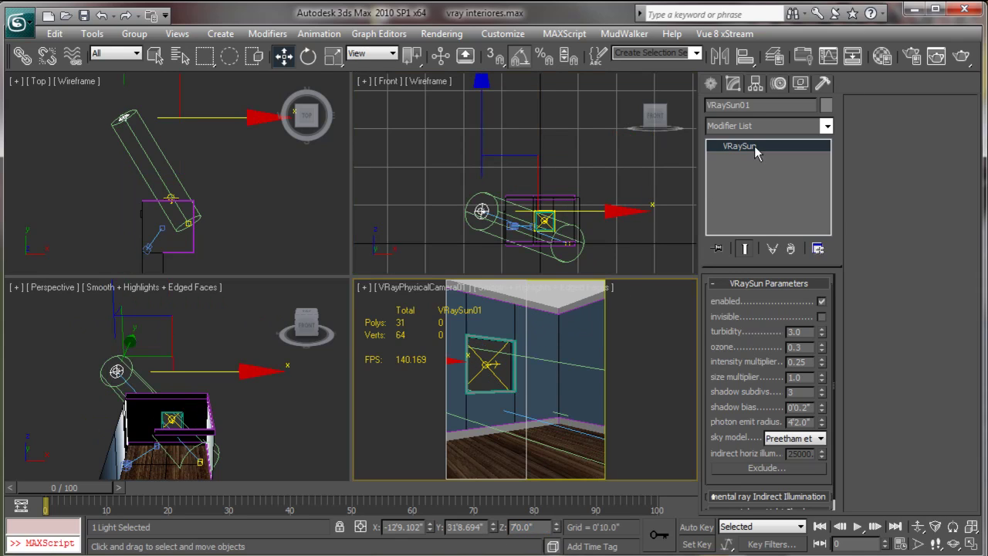
{"action": "left_click", "coordinate": [936, 57]}
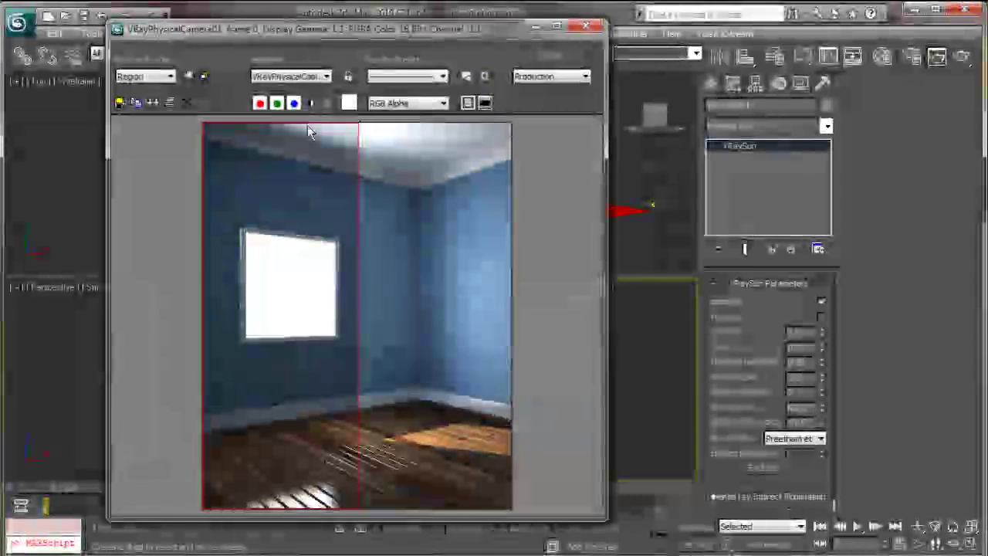
{"action": "left_click", "coordinate": [156, 76]}
{"action": "left_click", "coordinate": [125, 91]}
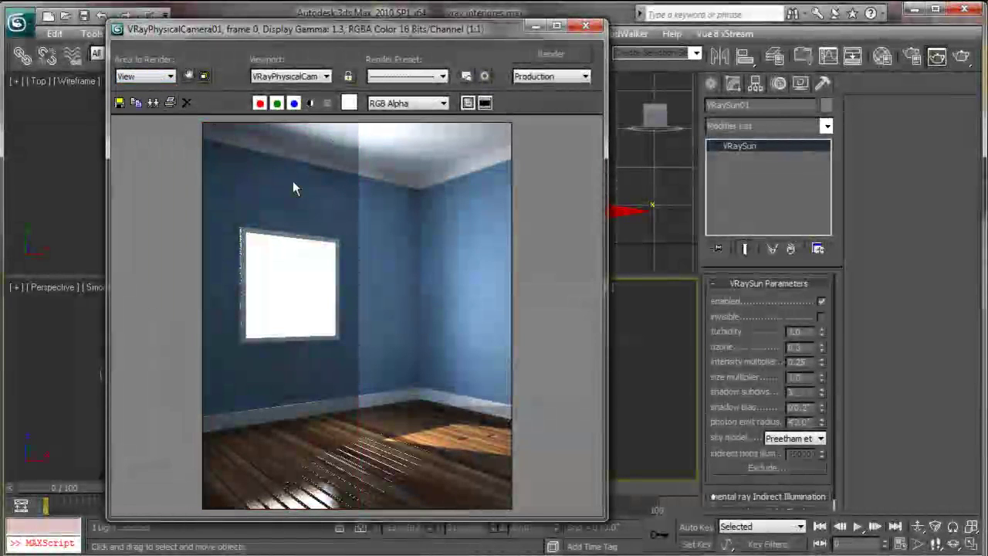
{"action": "left_click", "coordinate": [549, 55]}
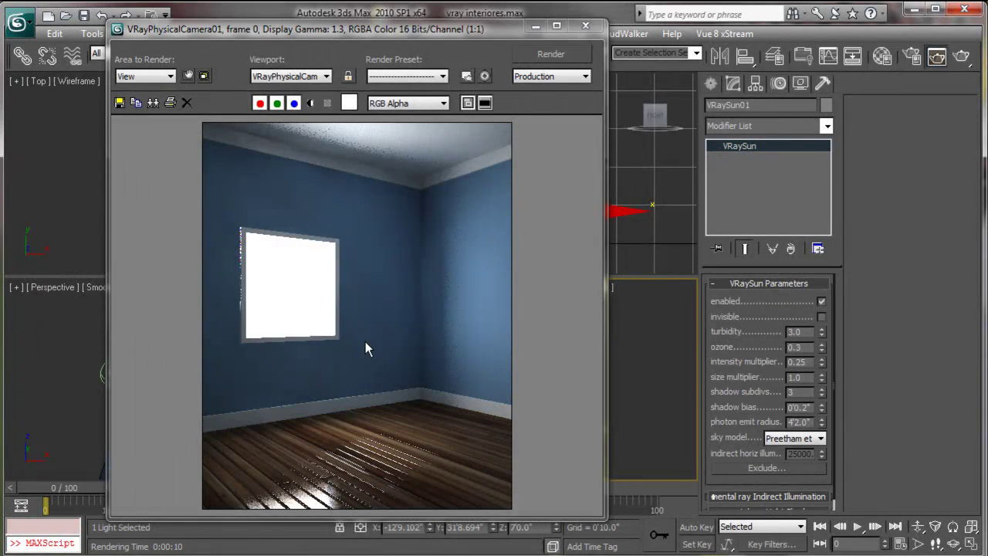
{"action": "left_click", "coordinate": [586, 26]}
{"action": "left_click", "coordinate": [259, 220]}
Step: Shift-drag VRayLight01 in the Top view to clone it as the copy VRayLight02
{"action": "key", "text": "alt+w"}
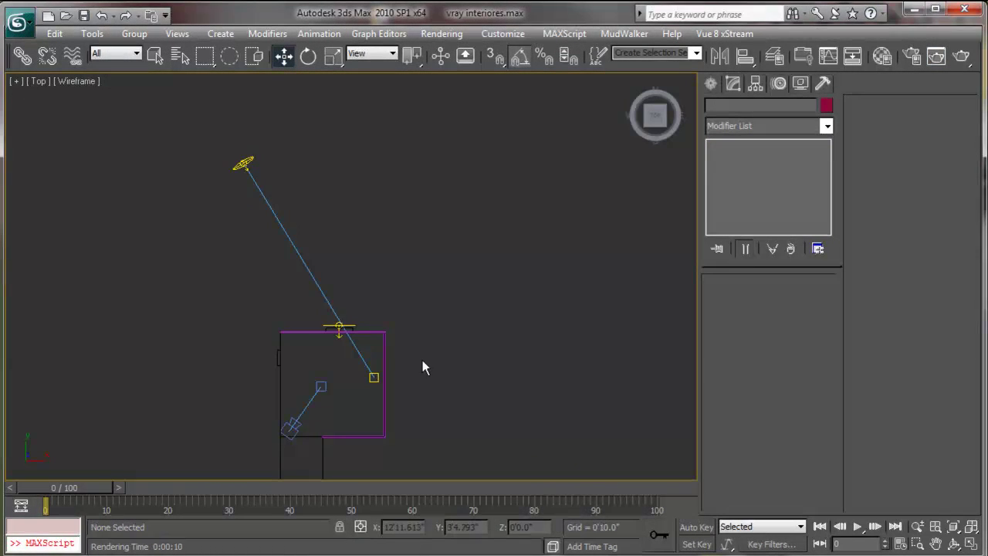
{"action": "middle_click_drag", "start_coordinate": [423, 360], "coordinate": [479, 296]}
{"action": "left_click", "coordinate": [416, 280]}
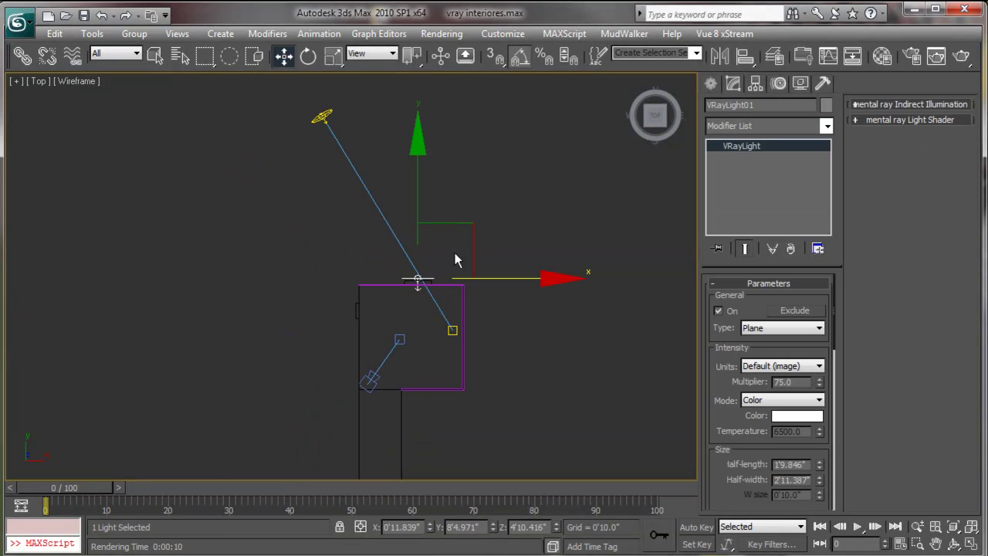
{"action": "left_click_drag", "start_coordinate": [448, 255], "coordinate": [442, 374], "text": "shift"}
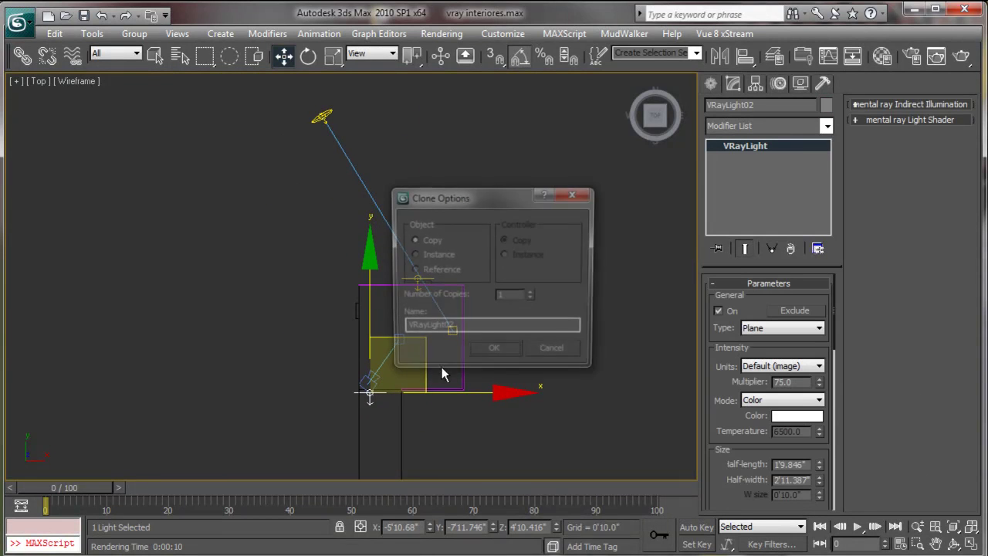
{"action": "left_click", "coordinate": [499, 353]}
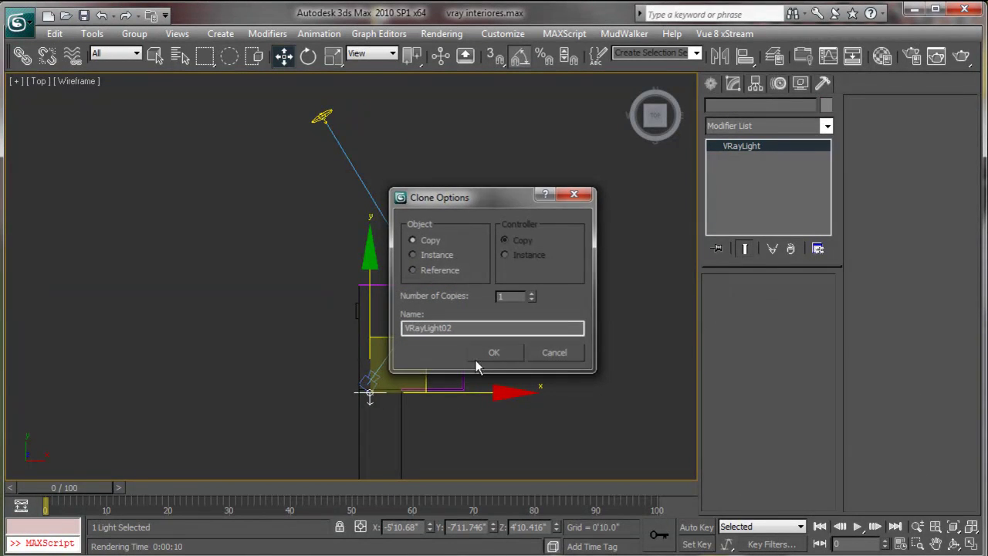
{"action": "key", "text": "alt+z"}
{"action": "left_click_drag", "start_coordinate": [476, 363], "coordinate": [489, 270]}
Step: Rotate VRayLight02 about Z and shorten its half-length from 1'9.846"
{"action": "key", "text": "e"}
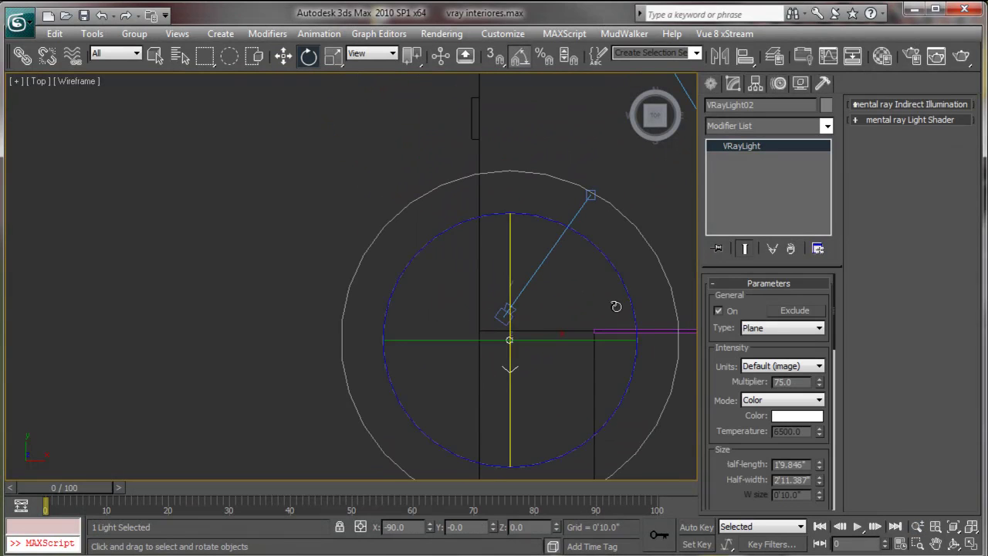
{"action": "mouse_move", "coordinate": [628, 286]}
{"action": "left_mouse_down"}
{"action": "mouse_move", "coordinate": [537, 444]}
{"action": "mouse_move", "coordinate": [512, 448]}
{"action": "mouse_move", "coordinate": [555, 456]}
{"action": "mouse_move", "coordinate": [545, 489]}
{"action": "mouse_move", "coordinate": [549, 479]}
{"action": "left_mouse_up"}
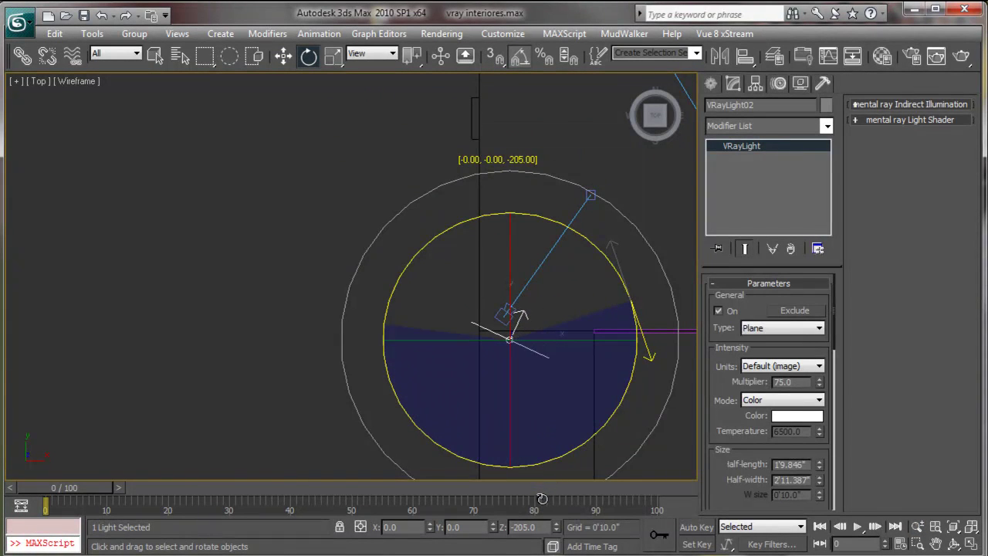
{"action": "key", "text": "w"}
{"action": "middle_click_drag", "start_coordinate": [464, 226], "coordinate": [368, 221]}
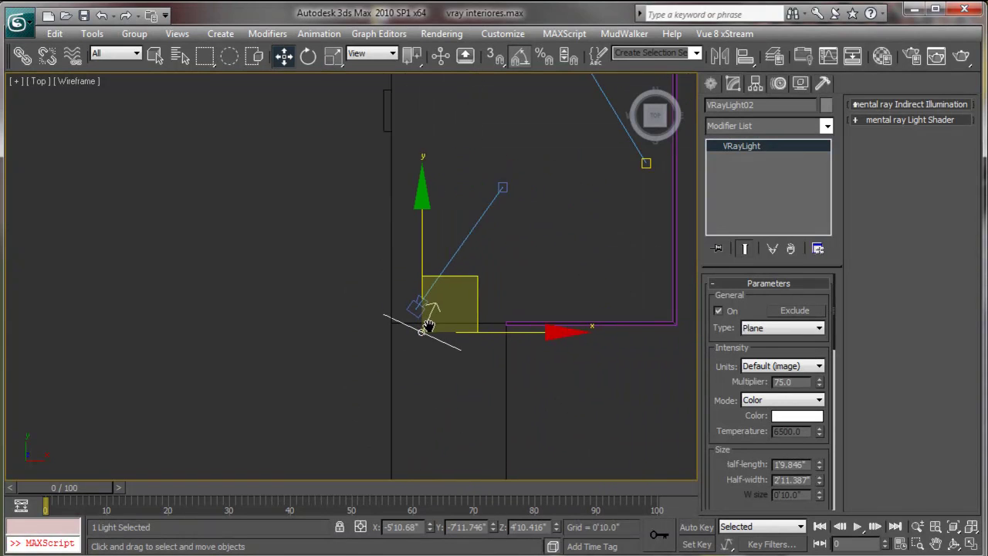
{"action": "scroll", "coordinate": [826, 450], "scroll_direction": "down", "scroll_amount": 2}
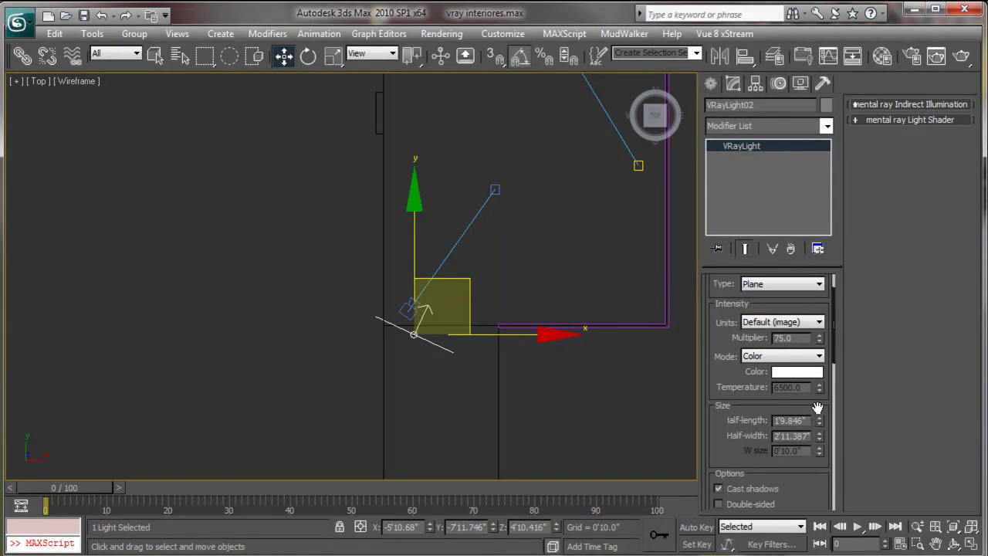
{"action": "left_click_drag", "start_coordinate": [822, 419], "coordinate": [817, 473]}
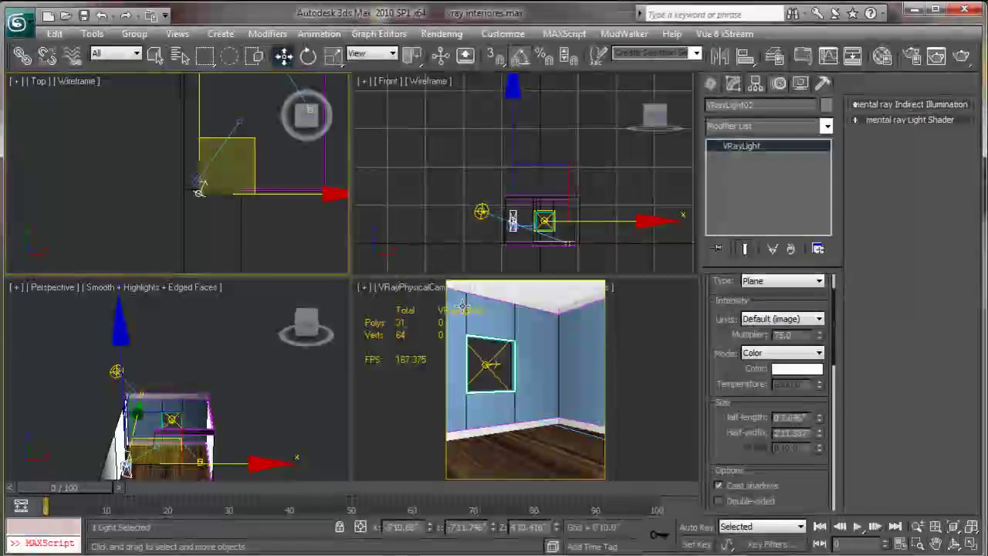
Step: Scale VRayLight02 taller along Z and raise it higher up the wall
{"action": "key", "text": "alt+w"}
{"action": "key", "text": "alt+w"}
{"action": "middle_click_drag", "start_coordinate": [440, 344], "coordinate": [443, 306]}
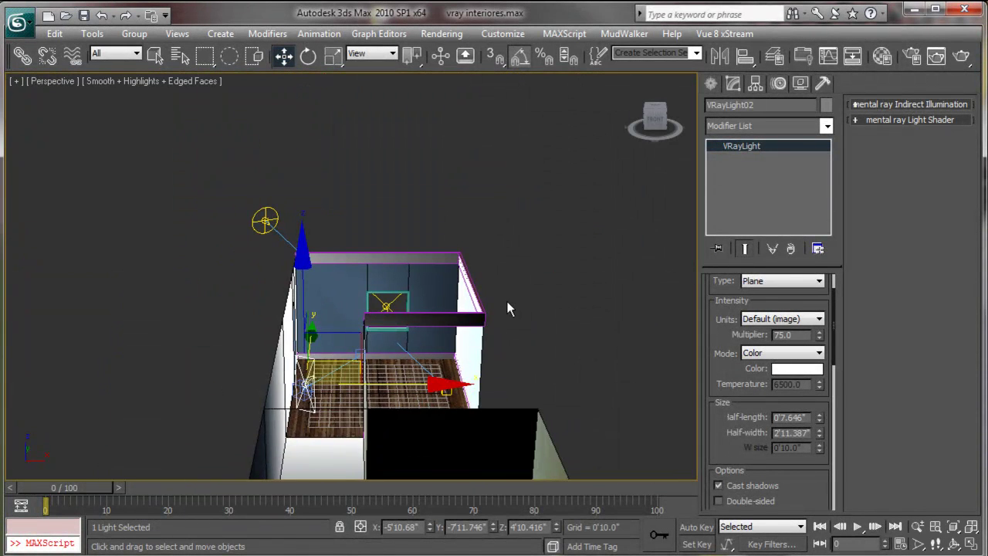
{"action": "scroll", "coordinate": [443, 306], "scroll_direction": "up", "scroll_amount": 5}
{"action": "key", "text": "ctrl+r"}
{"action": "mouse_move", "coordinate": [392, 332]}
{"action": "left_mouse_down"}
{"action": "mouse_move", "coordinate": [252, 328]}
{"action": "mouse_move", "coordinate": [287, 319]}
{"action": "mouse_move", "coordinate": [338, 370]}
{"action": "left_mouse_up"}
{"action": "key", "text": "r"}
{"action": "left_click_drag", "start_coordinate": [379, 224], "coordinate": [346, 83]}
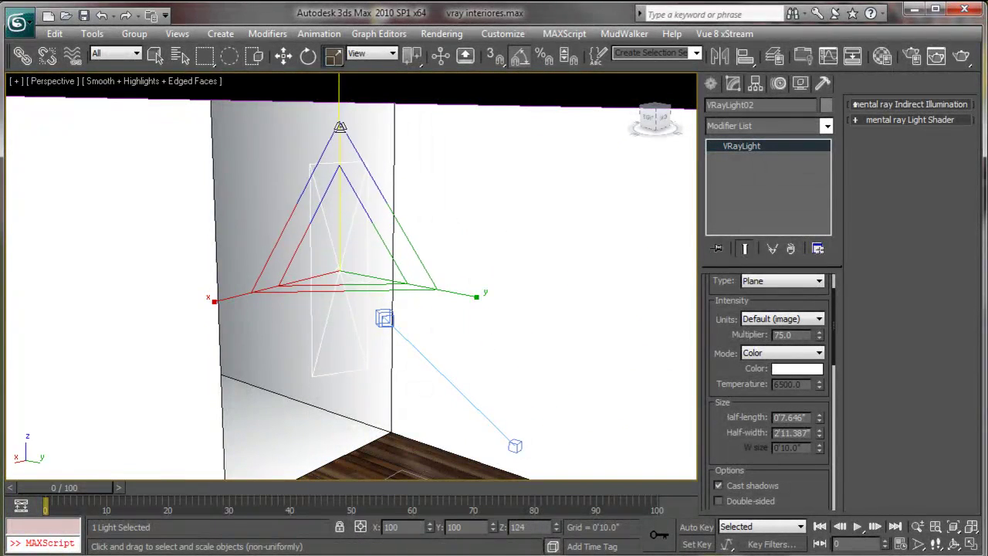
{"action": "key", "text": "w"}
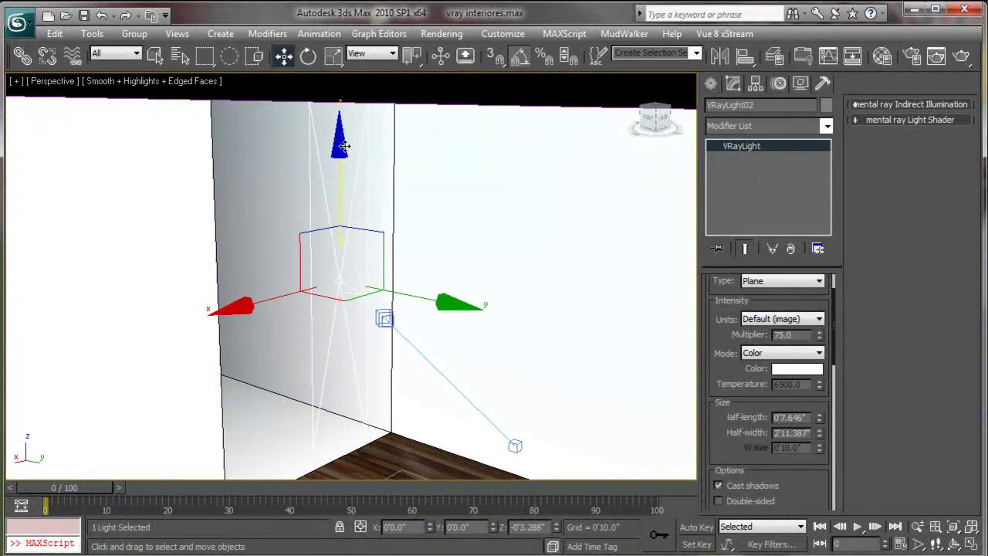
{"action": "left_click_drag", "start_coordinate": [350, 159], "coordinate": [357, 147]}
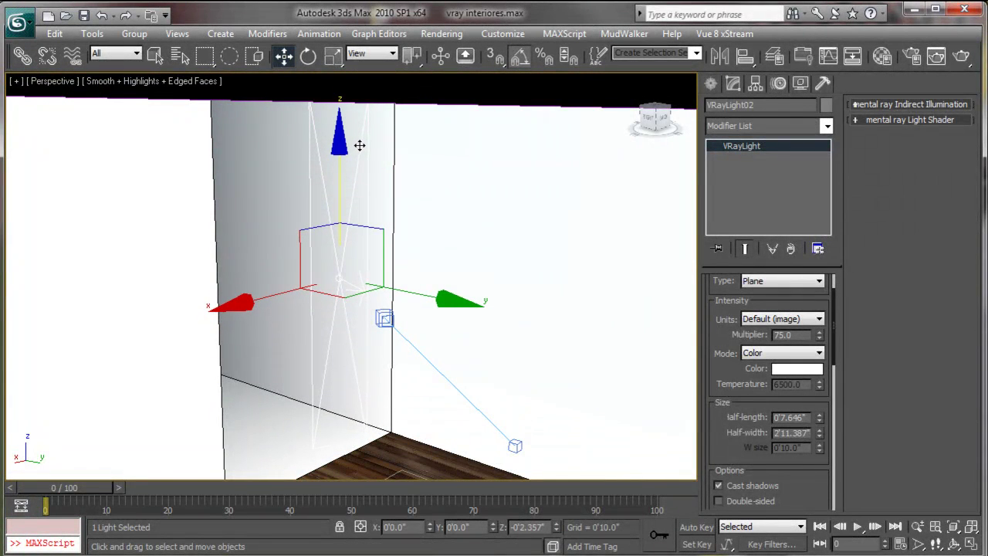
Step: Lengthen VRayLight02's half-length slightly to 0'10.858"
{"action": "scroll", "coordinate": [390, 273], "scroll_direction": "down", "scroll_amount": 2}
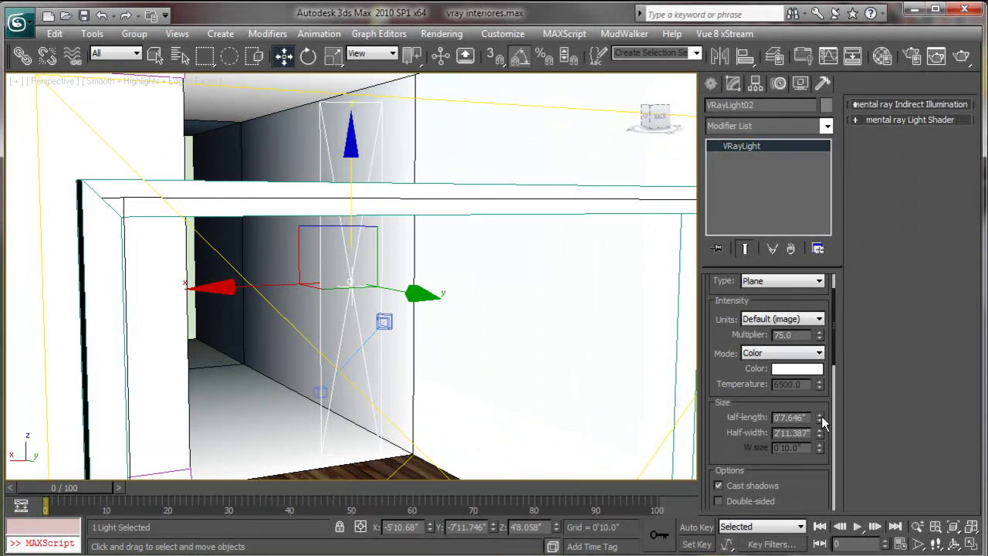
{"action": "left_click_drag", "start_coordinate": [819, 417], "coordinate": [833, 384]}
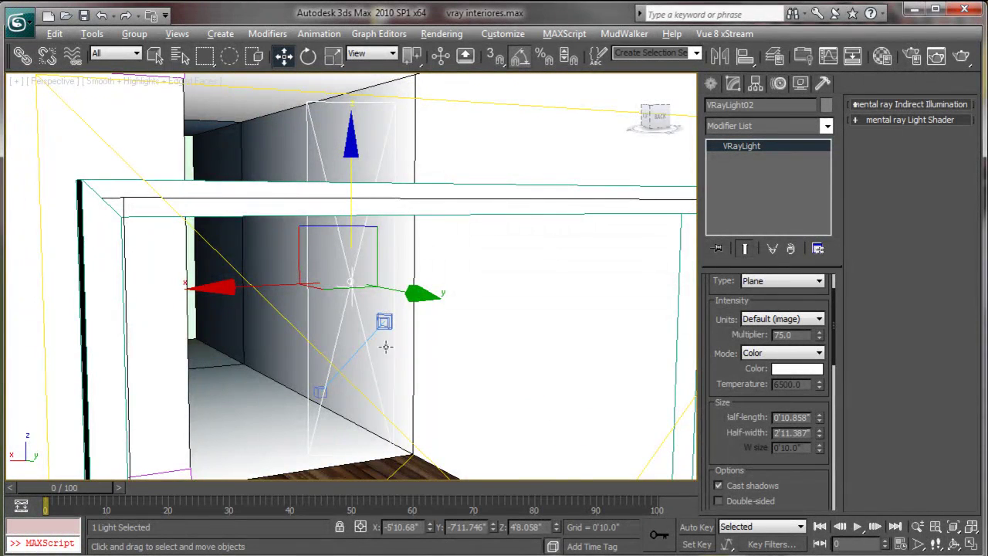
{"action": "scroll", "coordinate": [498, 349], "scroll_direction": "up", "scroll_amount": 3}
{"action": "scroll", "coordinate": [509, 359], "scroll_direction": "down", "scroll_amount": 3}
{"action": "scroll", "coordinate": [572, 360], "scroll_direction": "down", "scroll_amount": 2}
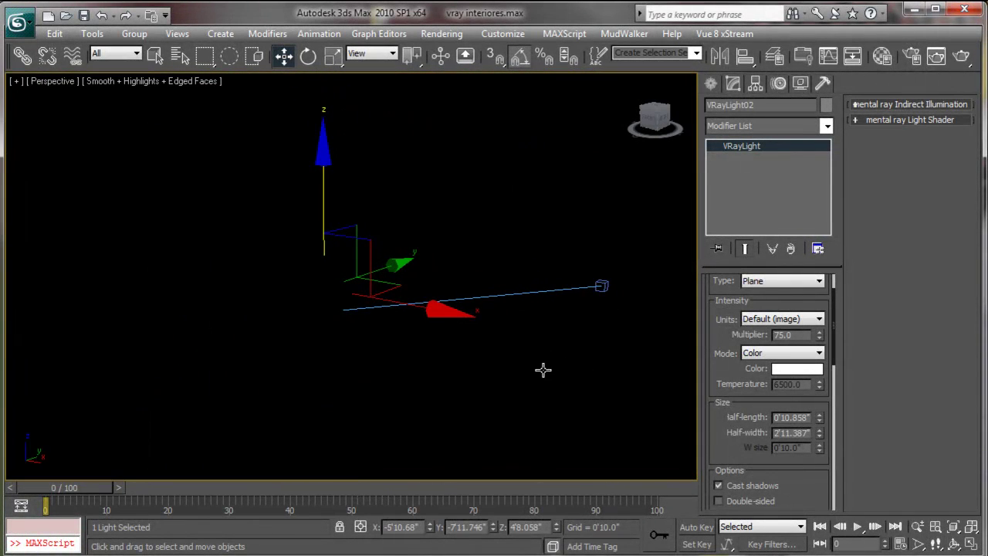
Step: Lower VRayLight02's multiplier from 75 to 20, with the camera view maximized
{"action": "left_click_drag", "start_coordinate": [803, 335], "coordinate": [711, 349]}
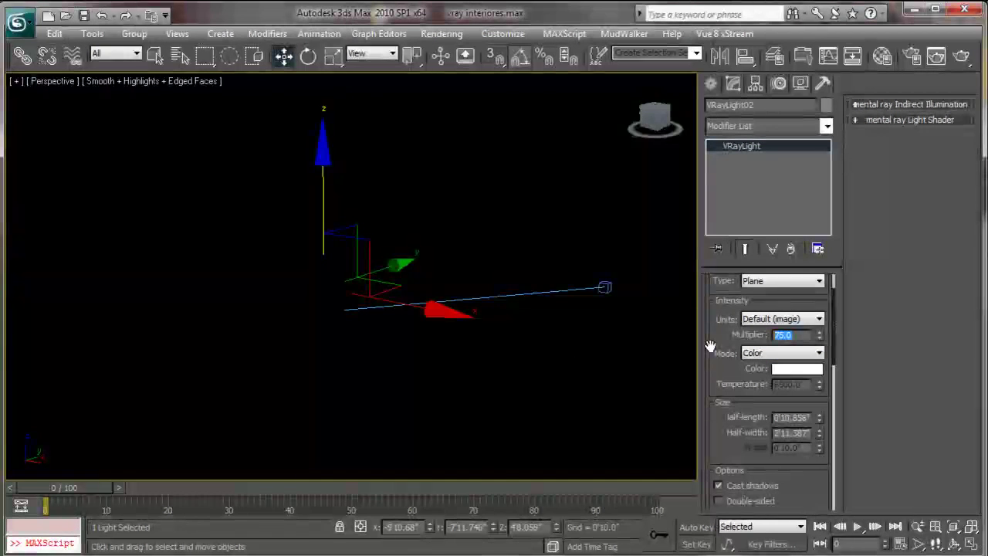
{"action": "type", "text": "20"}
{"action": "key", "text": "Return"}
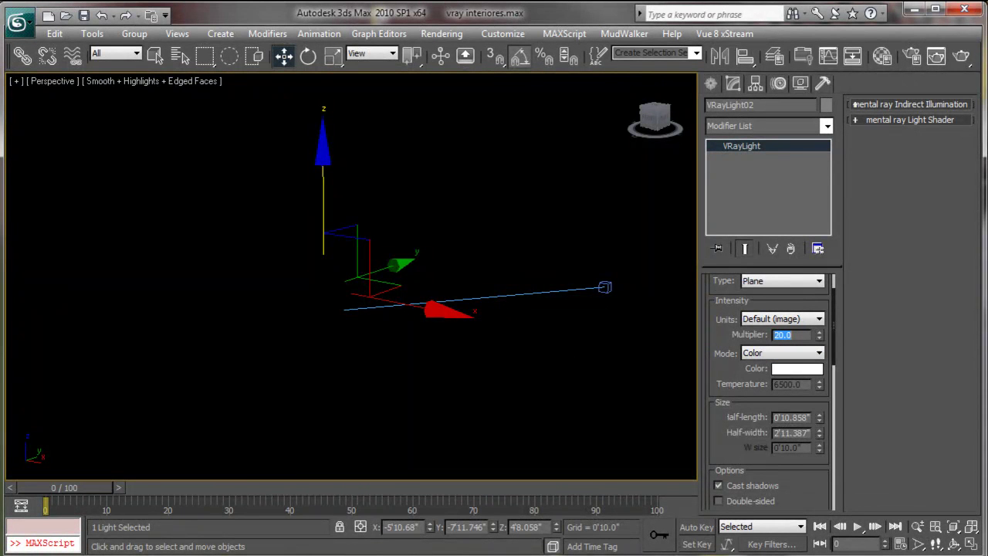
{"action": "key", "text": "alt+w"}
{"action": "right_click", "coordinate": [591, 333]}
{"action": "key", "text": "alt+w"}
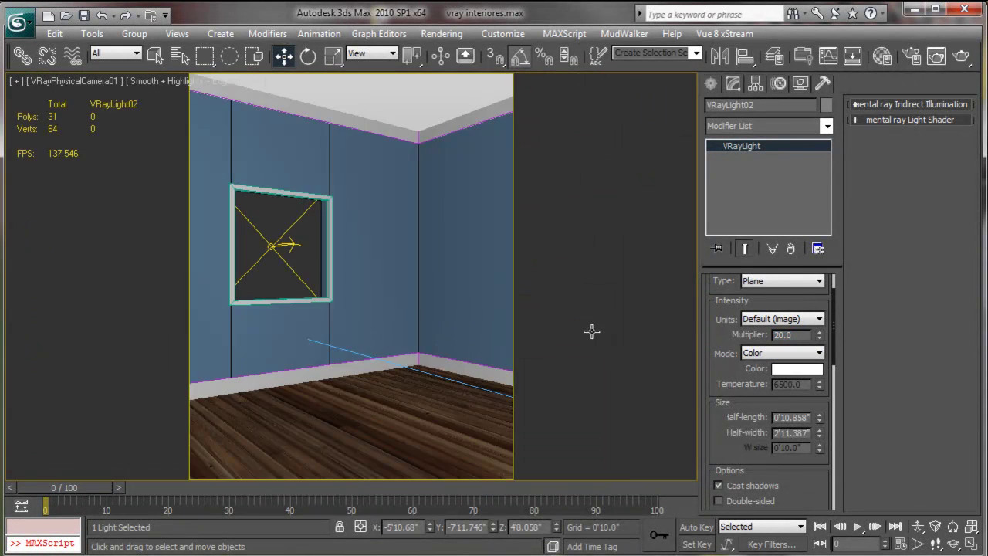
Step: Render the VRayPhysicalCamera01 view with VRayLight02 added and move the frame buffer aside
{"action": "left_click", "coordinate": [962, 54]}
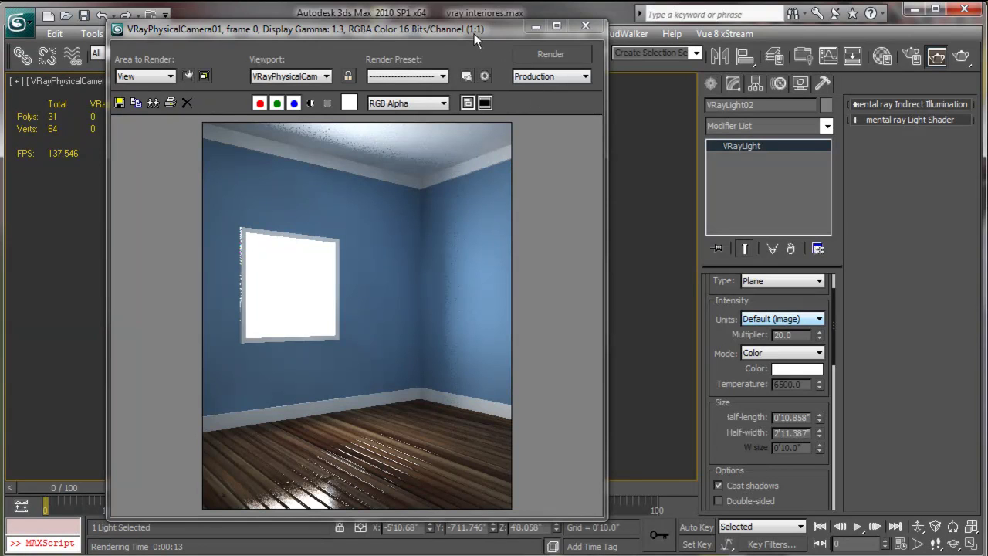
{"action": "left_click_drag", "start_coordinate": [474, 34], "coordinate": [533, 36]}
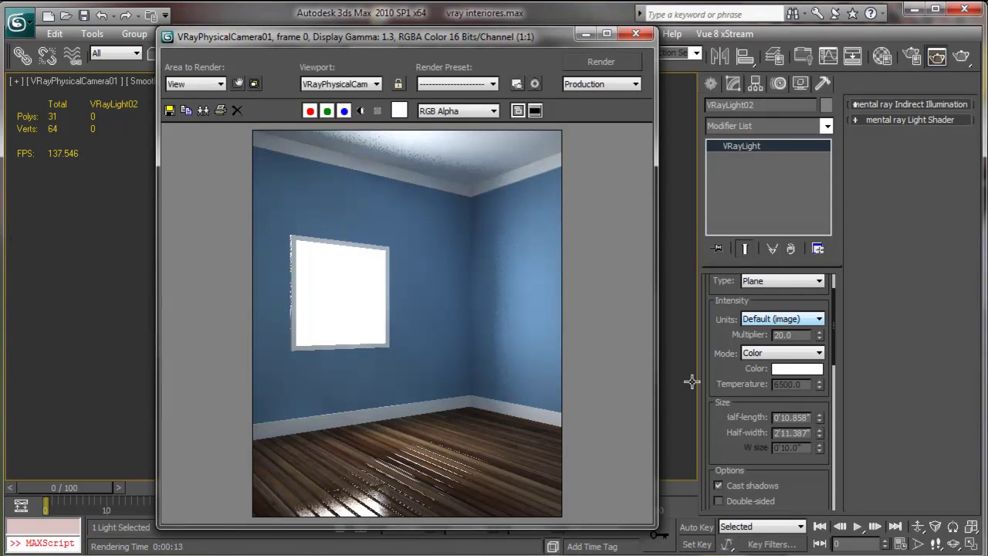
Step: Change VRayLight02's colour from white to warm orange and re-render the room
{"action": "left_click", "coordinate": [808, 369]}
{"action": "left_click_drag", "start_coordinate": [313, 116], "coordinate": [427, 131]}
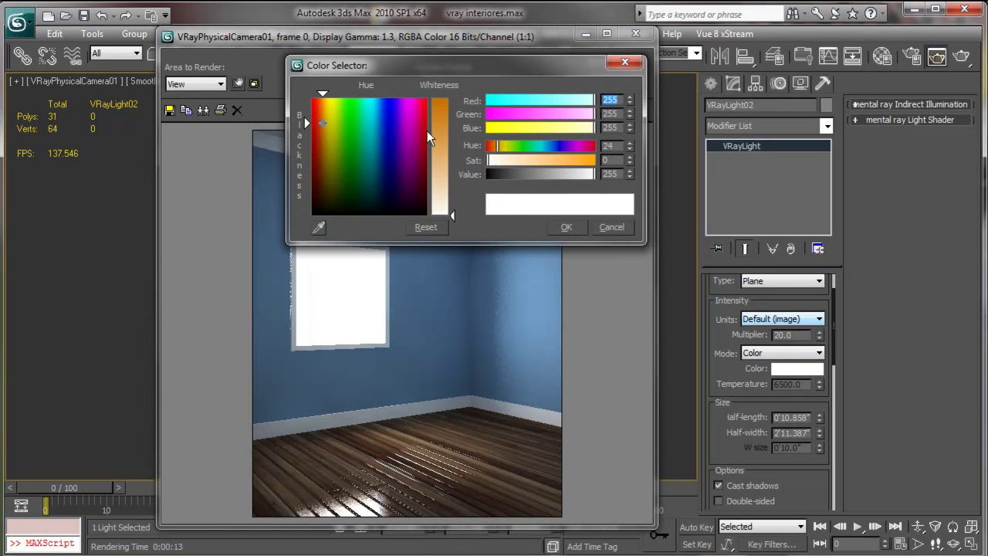
{"action": "left_click", "coordinate": [566, 227]}
{"action": "left_click", "coordinate": [621, 63]}
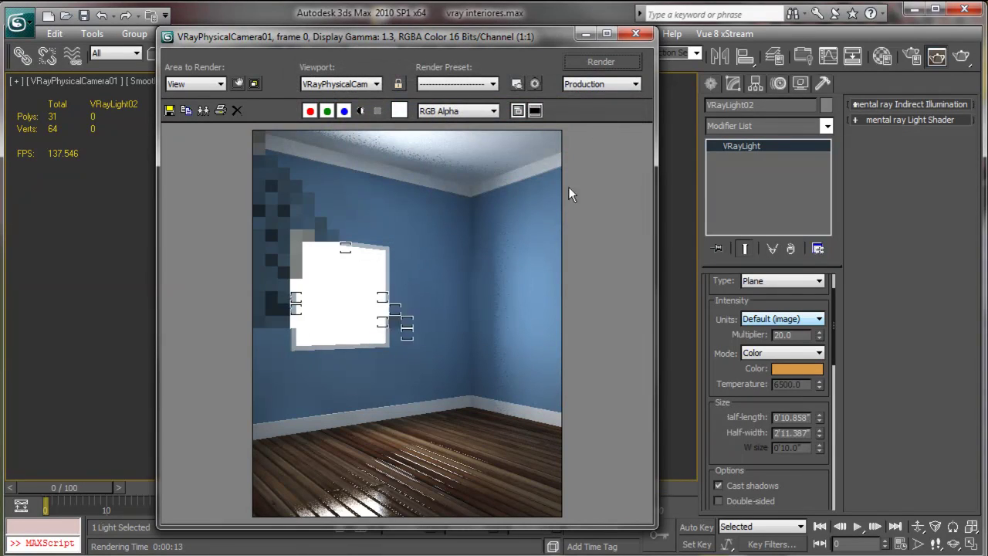